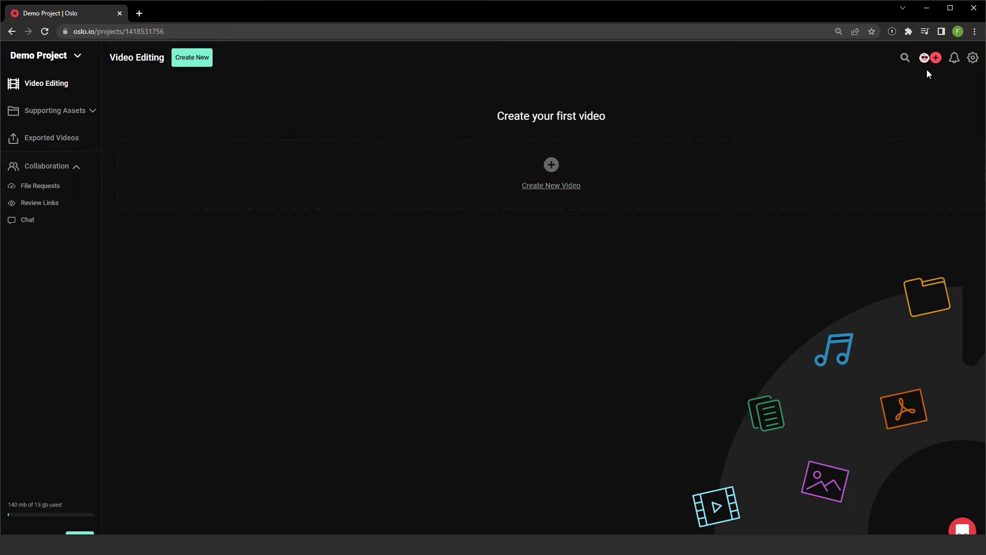
Open and close the project list without switching, then expand Supporting Assets to show the demo files
left_click(70, 63)
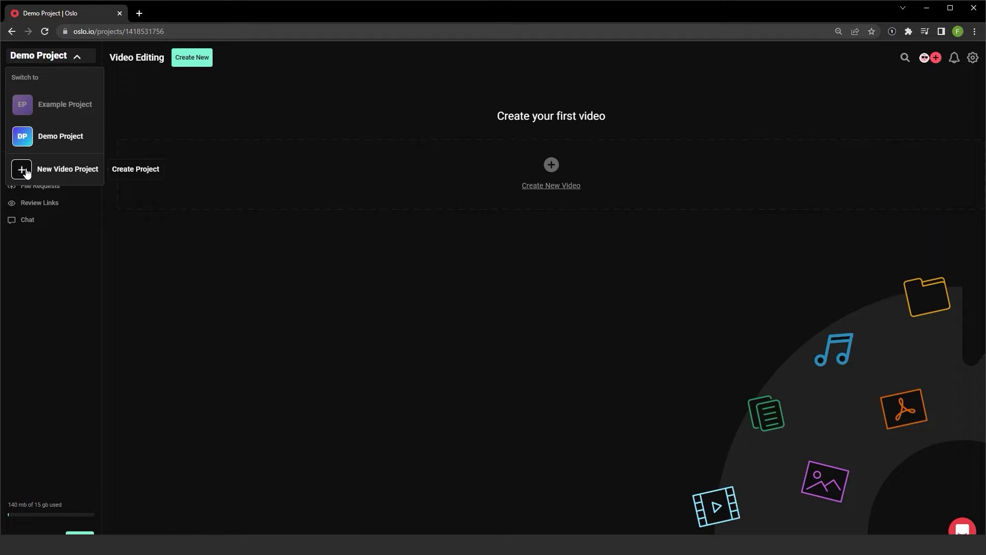
left_click(162, 93)
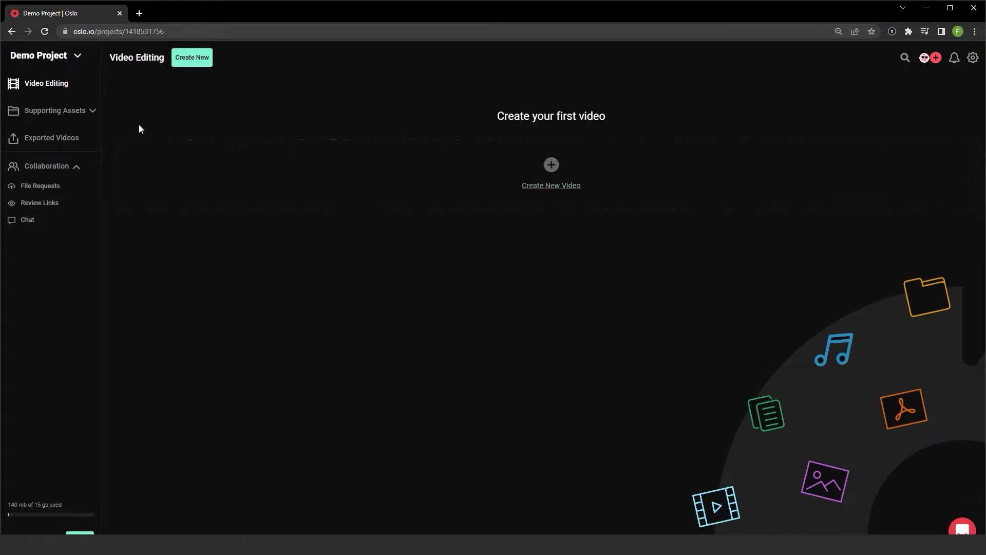
left_click(92, 111)
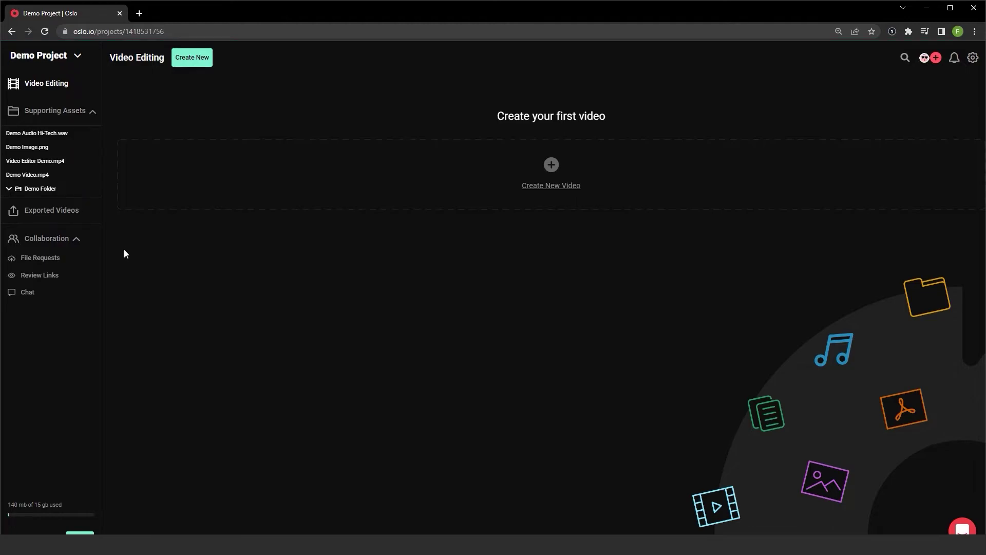
Visit the Exported Videos, File Requests, Review Links and Chat pages in turn
left_click(80, 215)
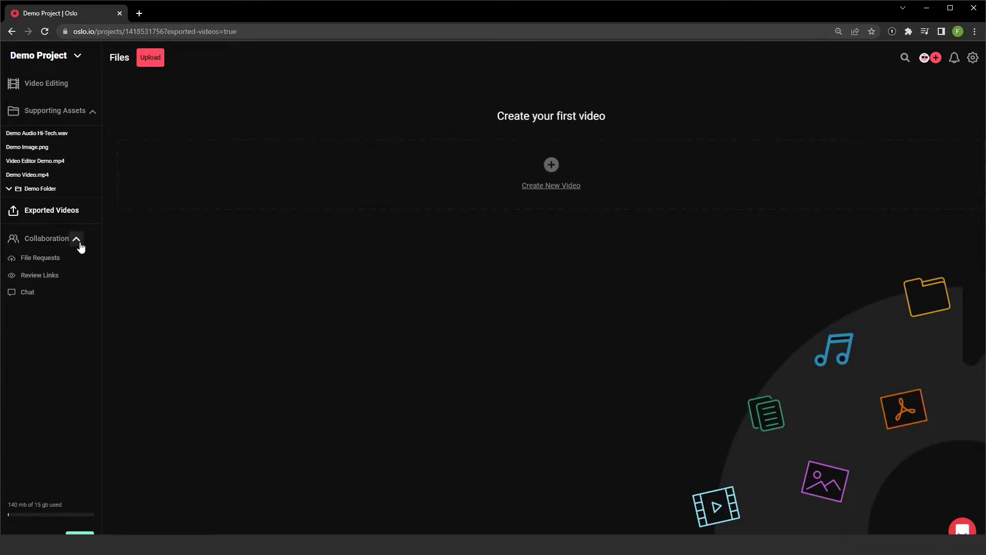
left_click(56, 262)
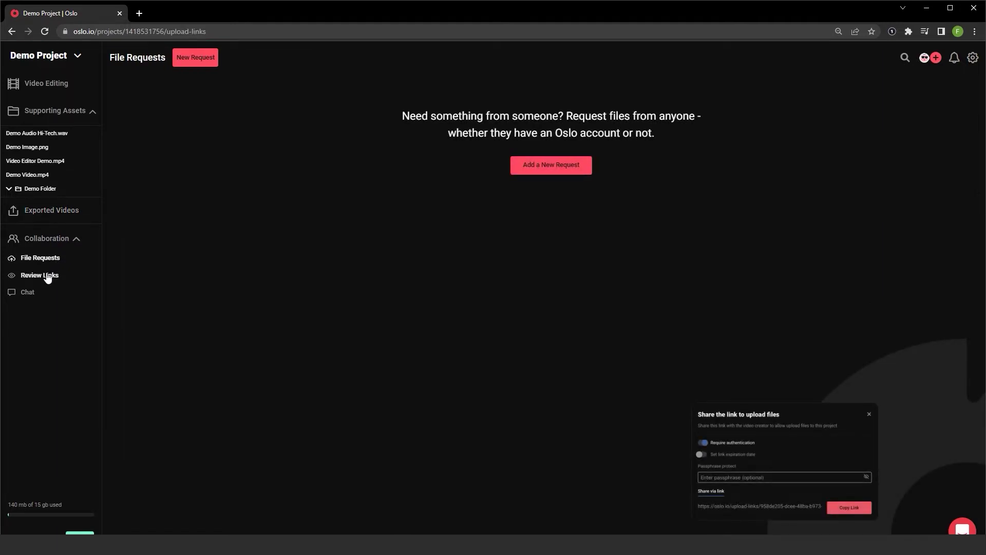
left_click(47, 276)
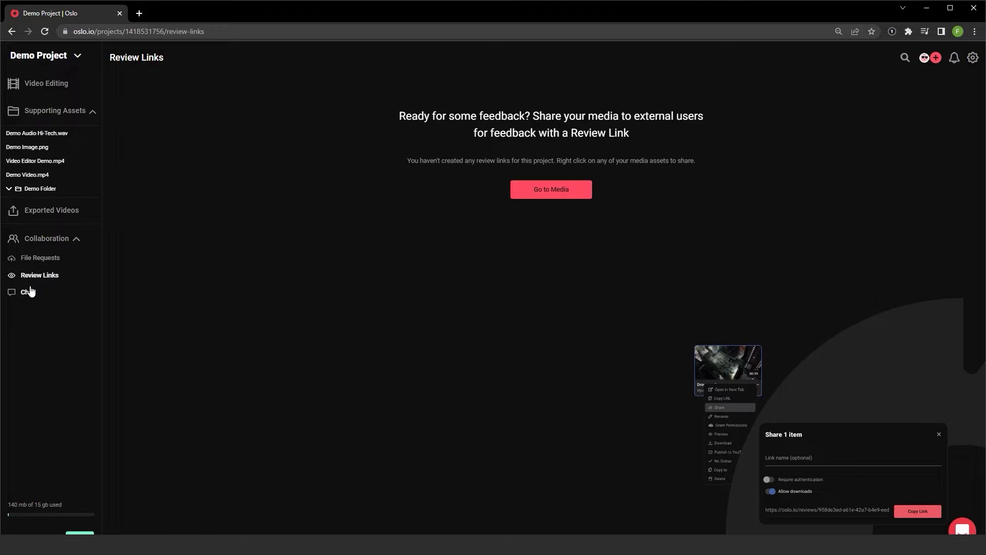
left_click(29, 291)
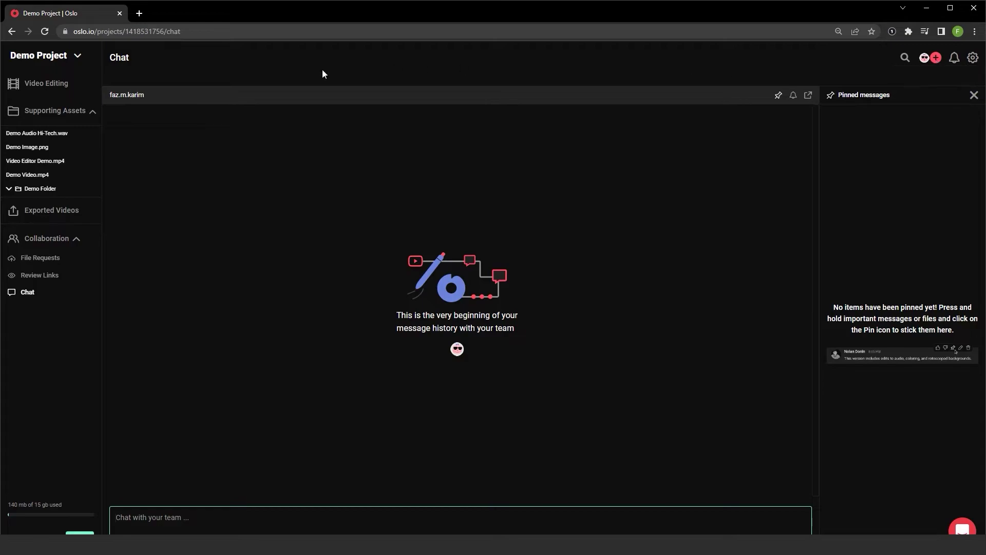
Create a new video named 'Example Project', then check its card and options in the video list
left_click(70, 83)
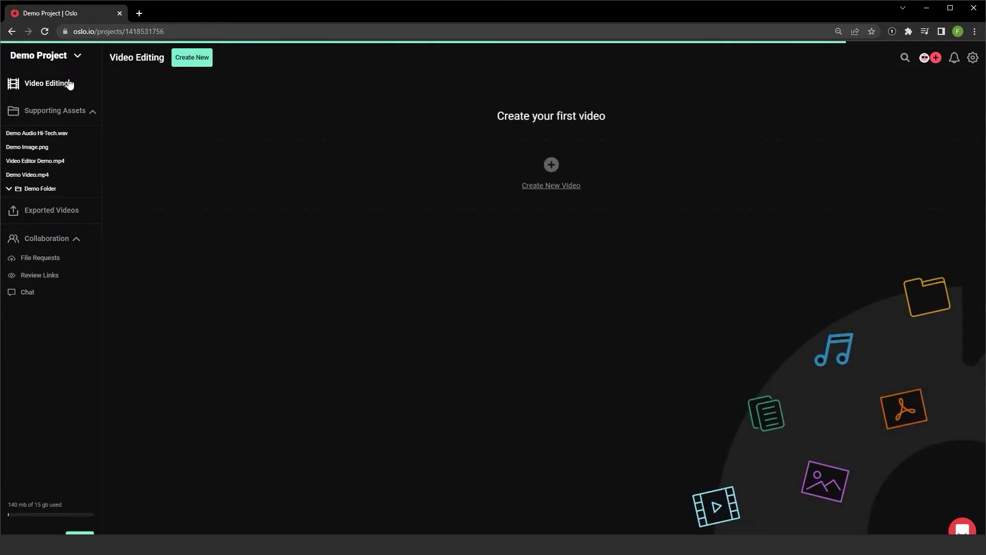
left_click(191, 58)
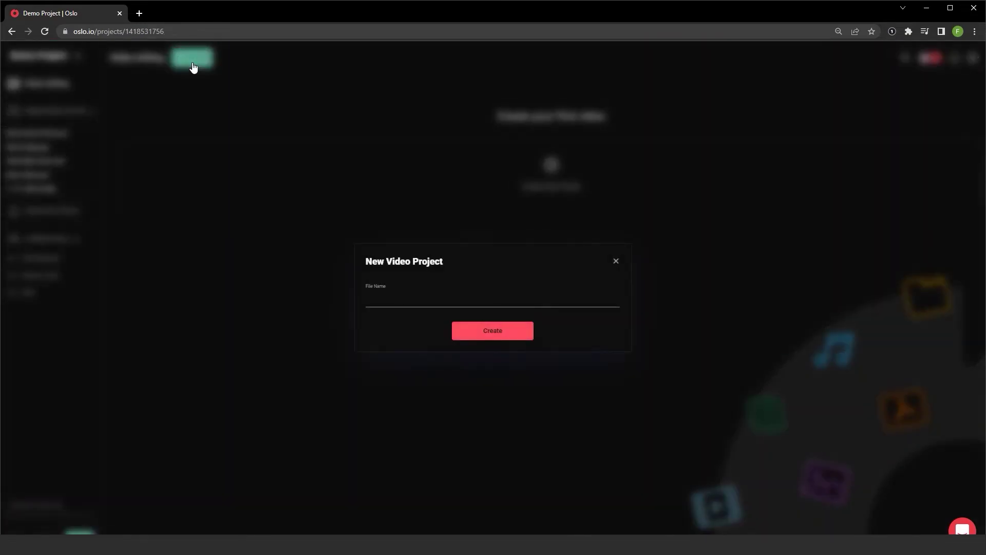
type("Example Project")
left_click(523, 336)
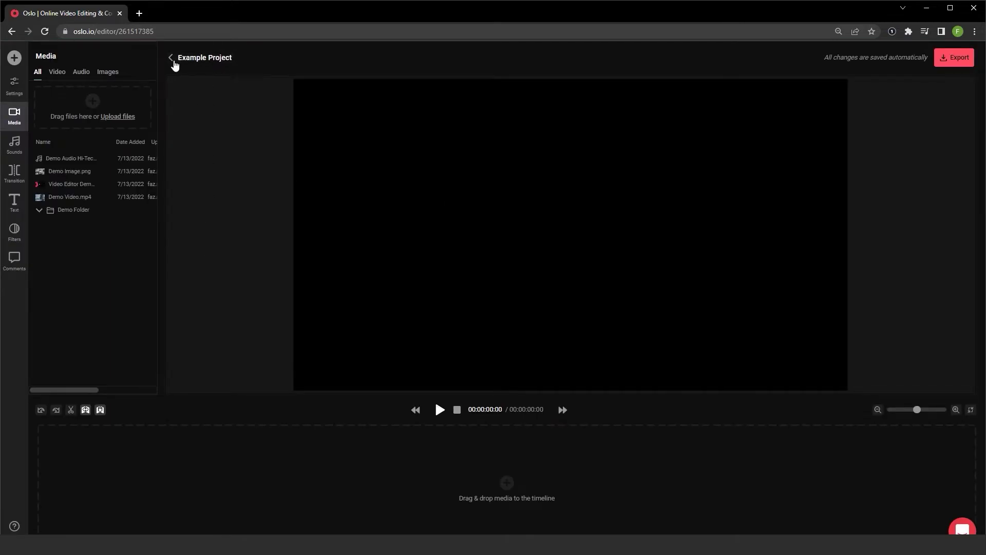
left_click(172, 58)
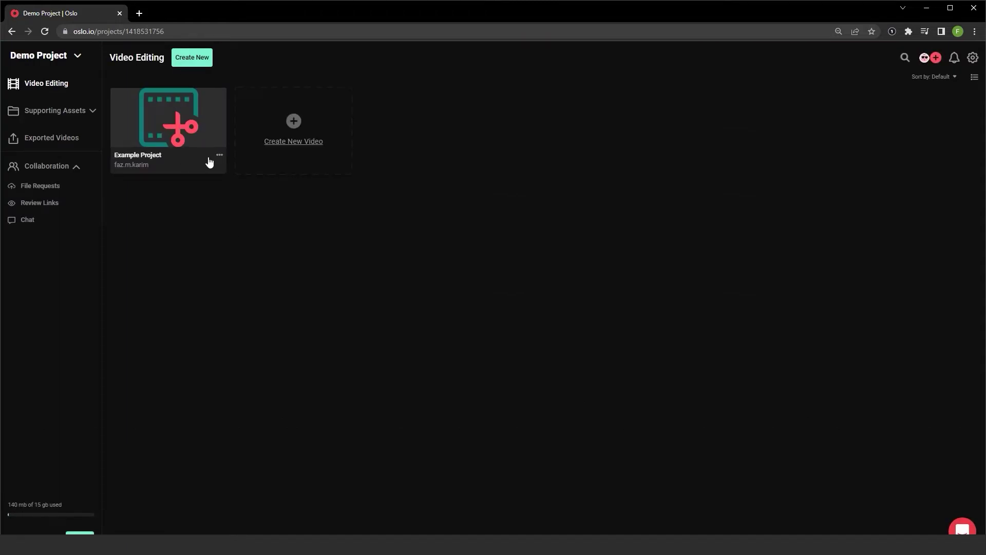
left_click(220, 154)
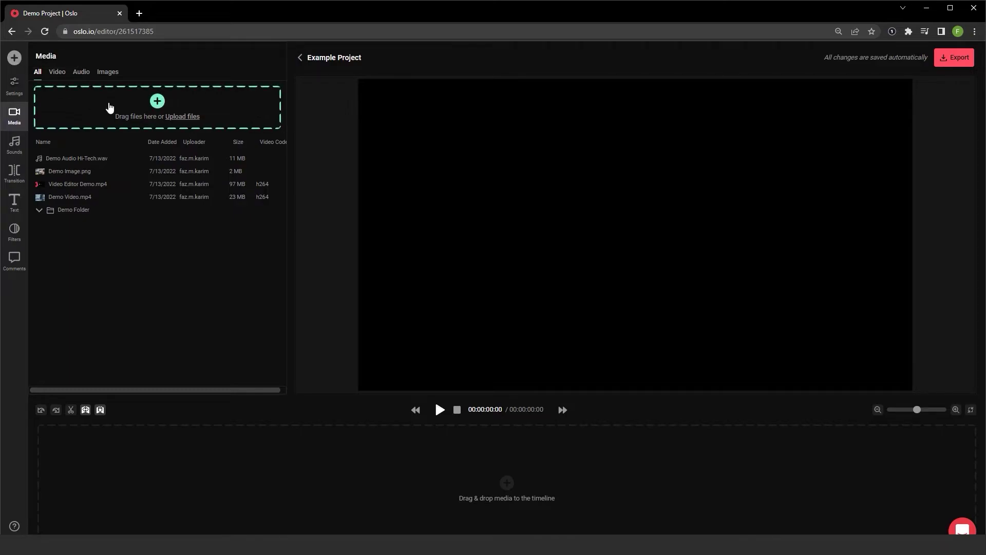
left_click(14, 61)
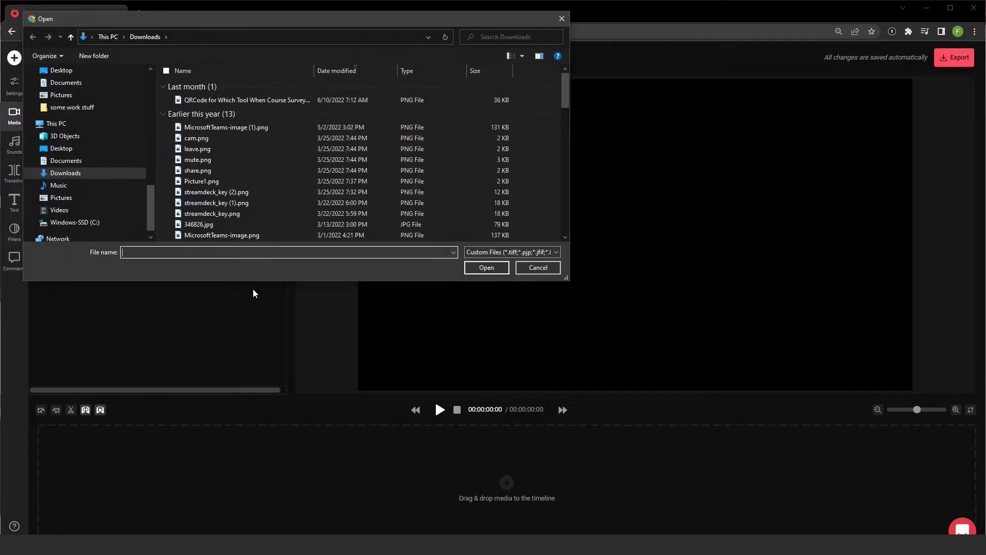
left_click(561, 19)
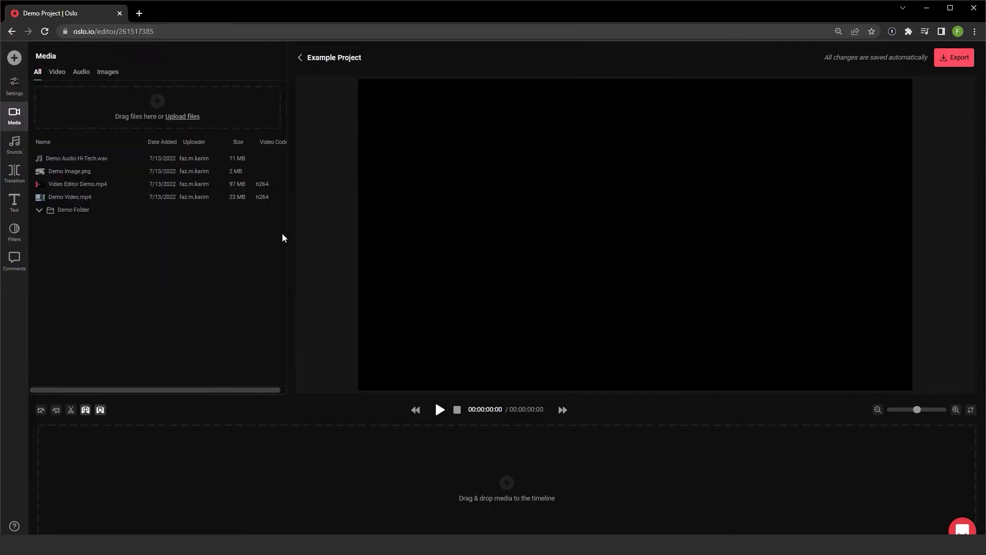
left_click(187, 118)
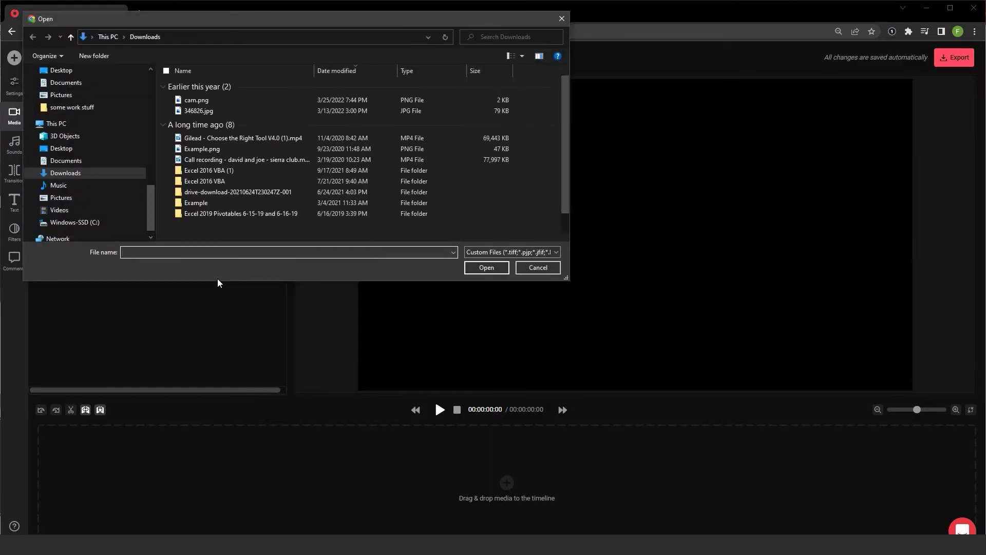
left_click(562, 18)
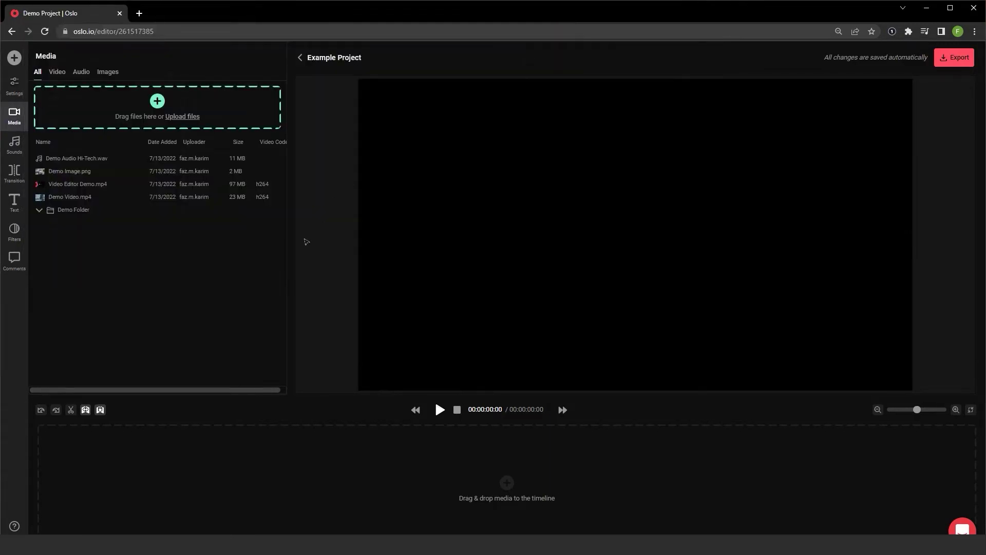
left_click(56, 72)
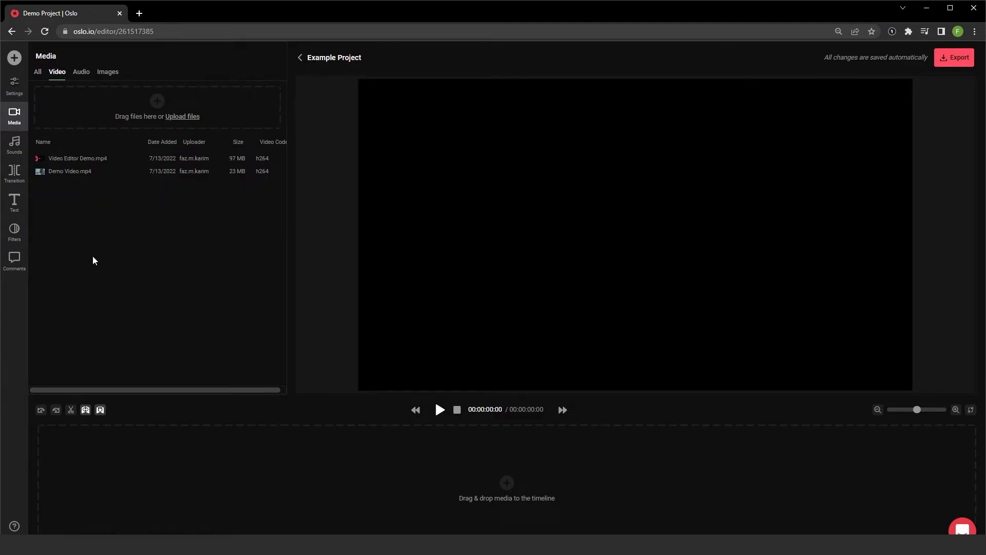
left_click(80, 72)
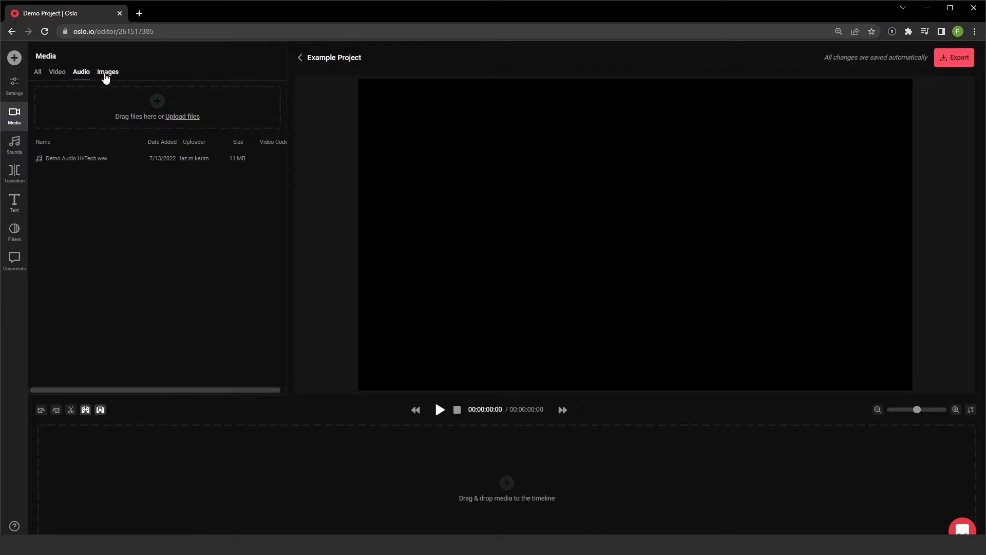
left_click(104, 73)
Switch the output format from Portrait to Square (Instagram, Facebook) and return to the media library
left_click(37, 73)
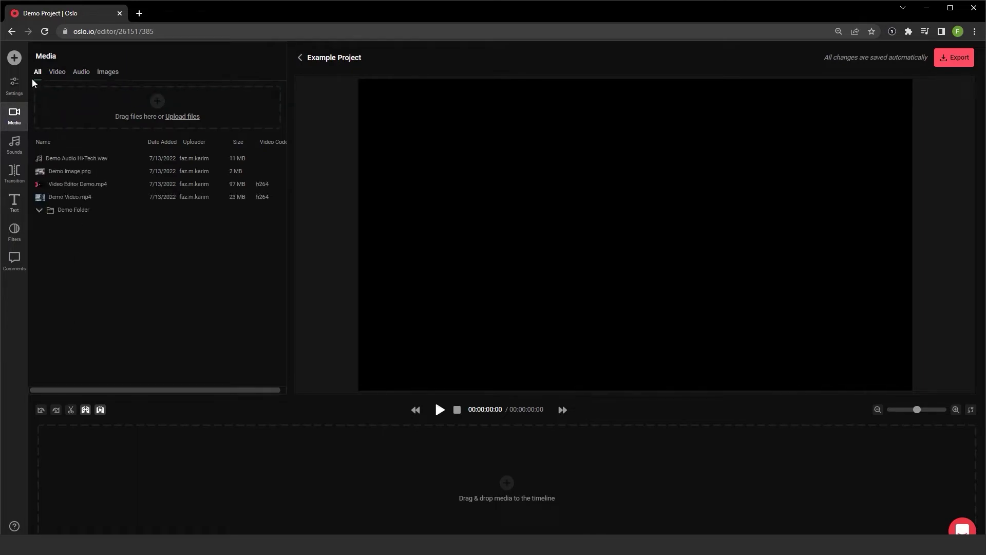
left_click(12, 98)
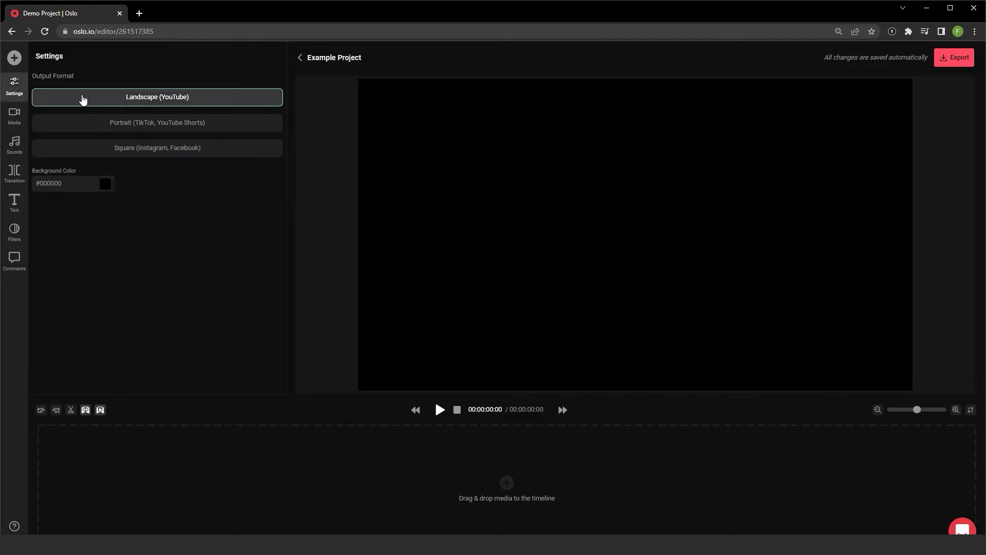
left_click(88, 126)
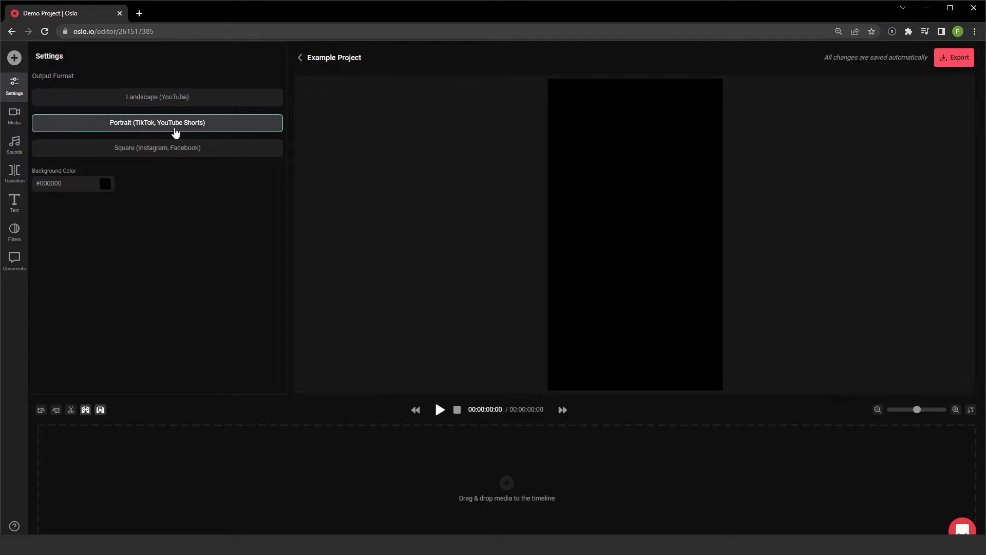
left_click(156, 151)
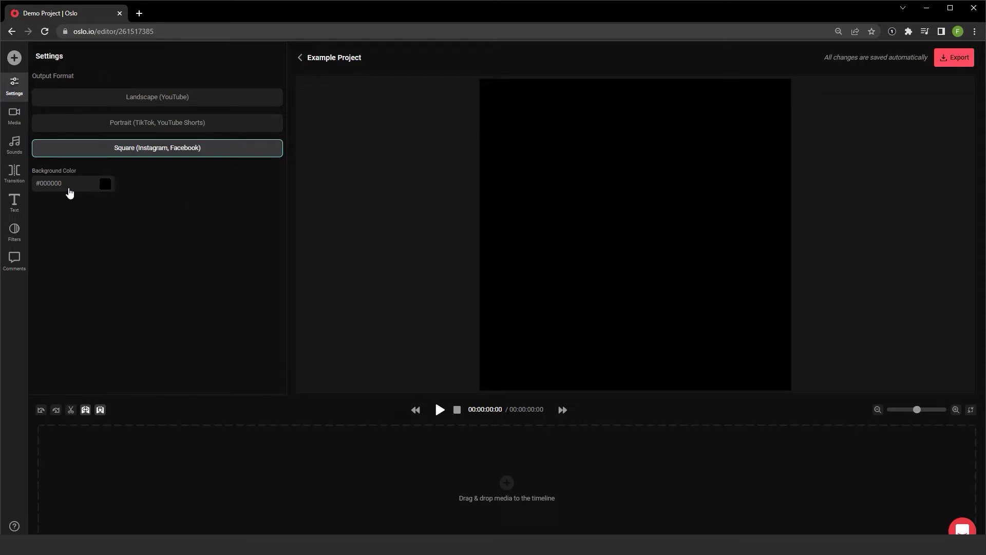
left_click(22, 118)
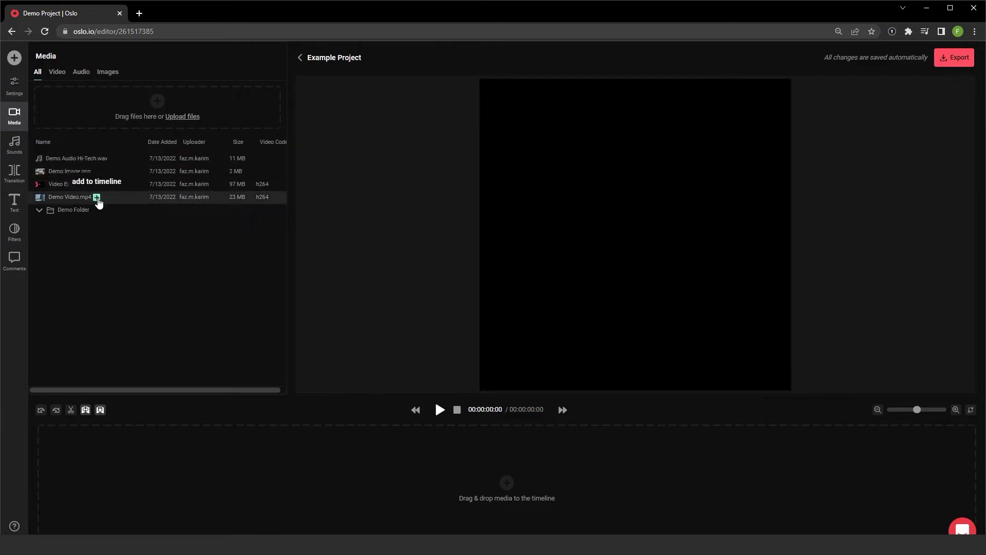
Look through the Sounds library's categories, keeping All, then bring up the transition effects grid
left_click(18, 145)
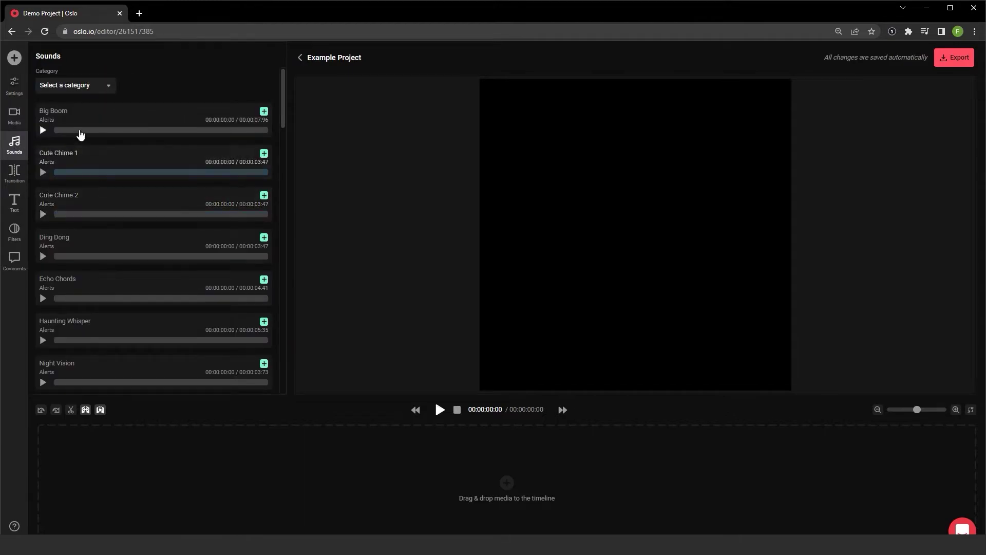
left_click(104, 87)
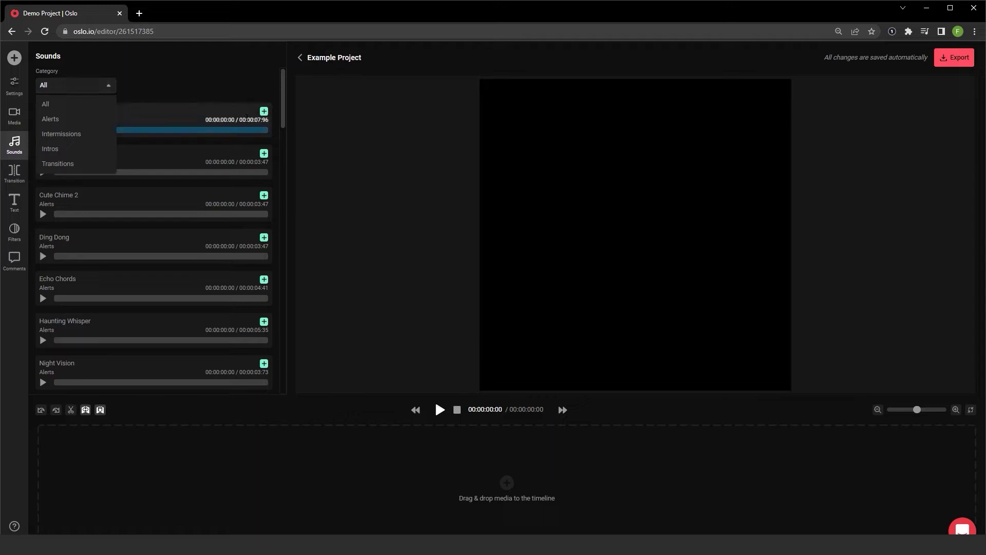
left_click(191, 77)
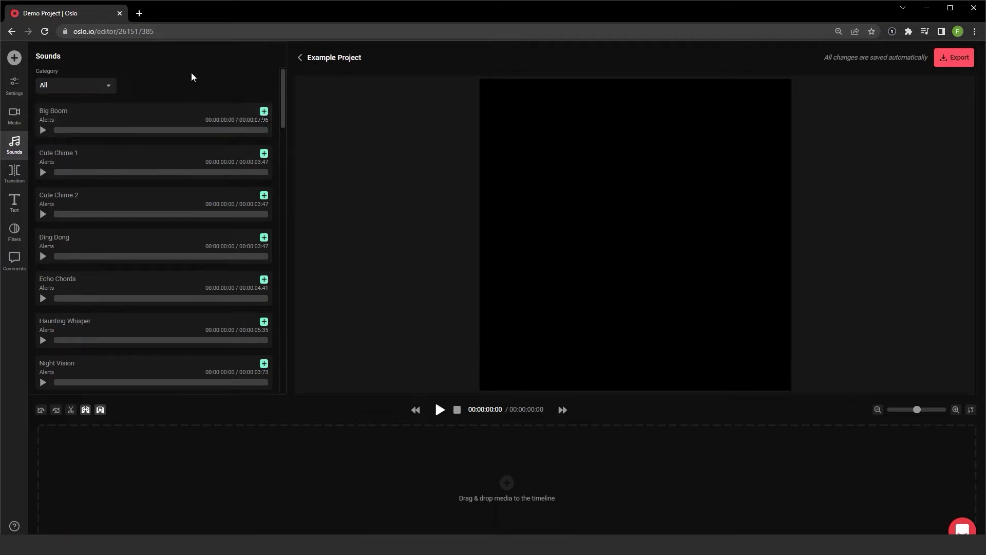
left_click(11, 171)
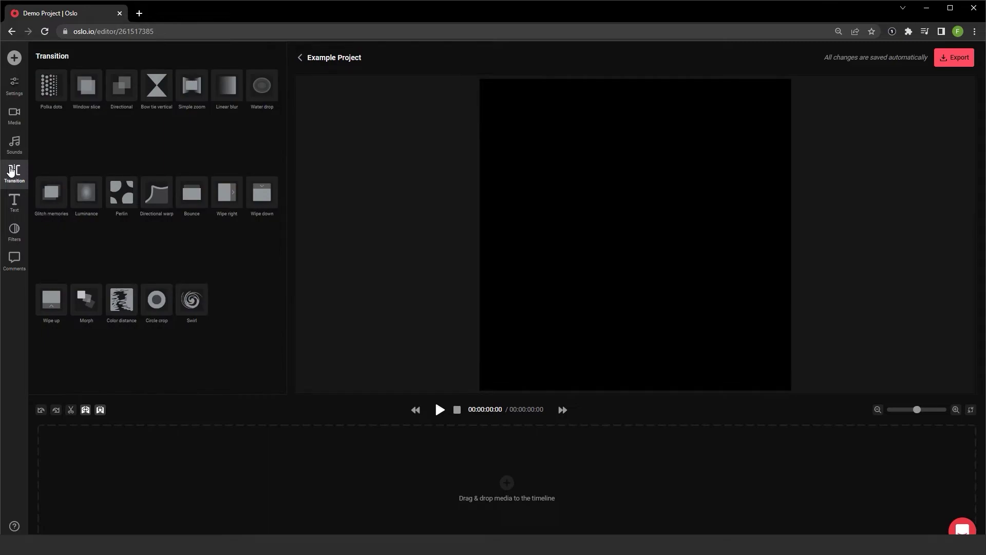
Add a Sample Text title in Abril Fatface and view its advanced styling and animation options
left_click(13, 205)
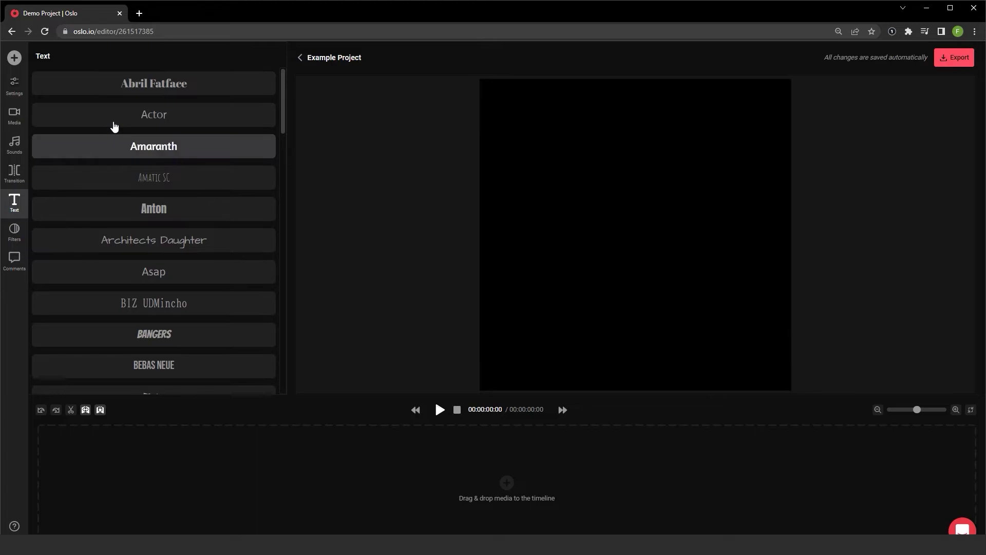
left_click(155, 84)
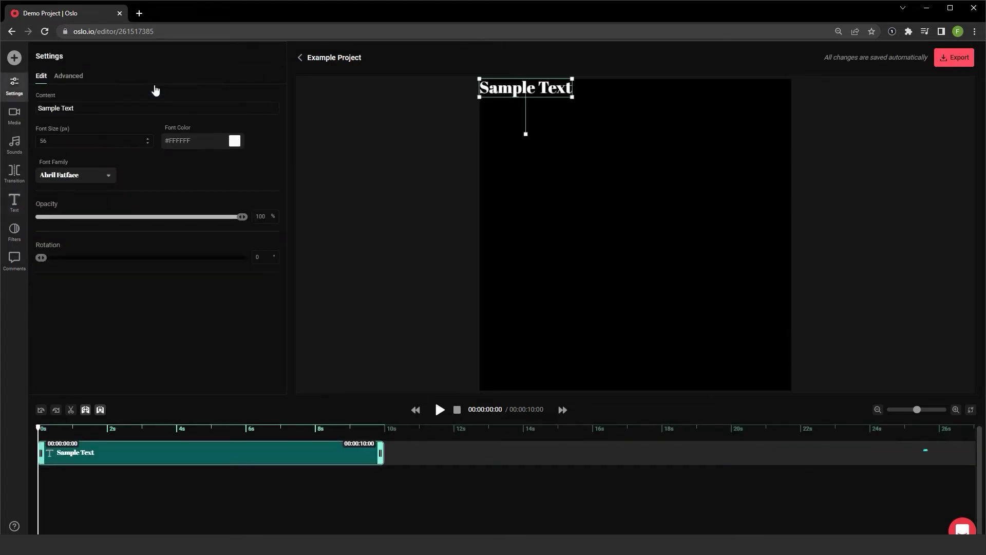
left_click(68, 77)
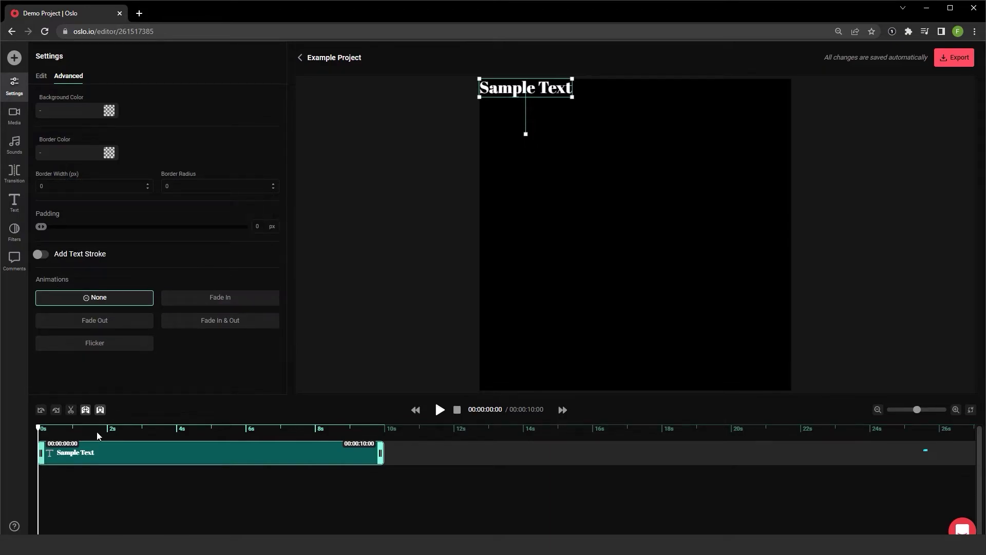
Delete the Sample Text clip and then its empty track from the timeline
right_click(82, 460)
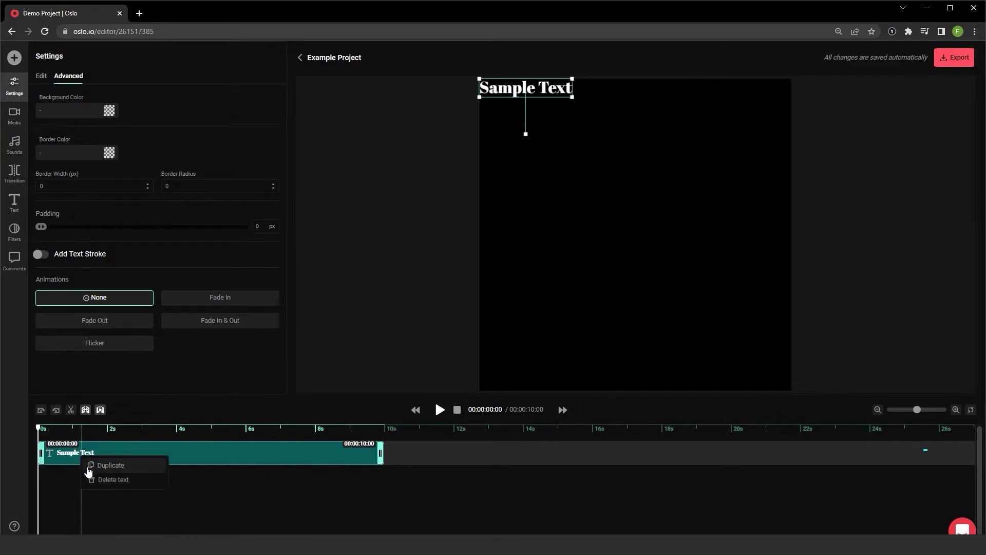
left_click(96, 479)
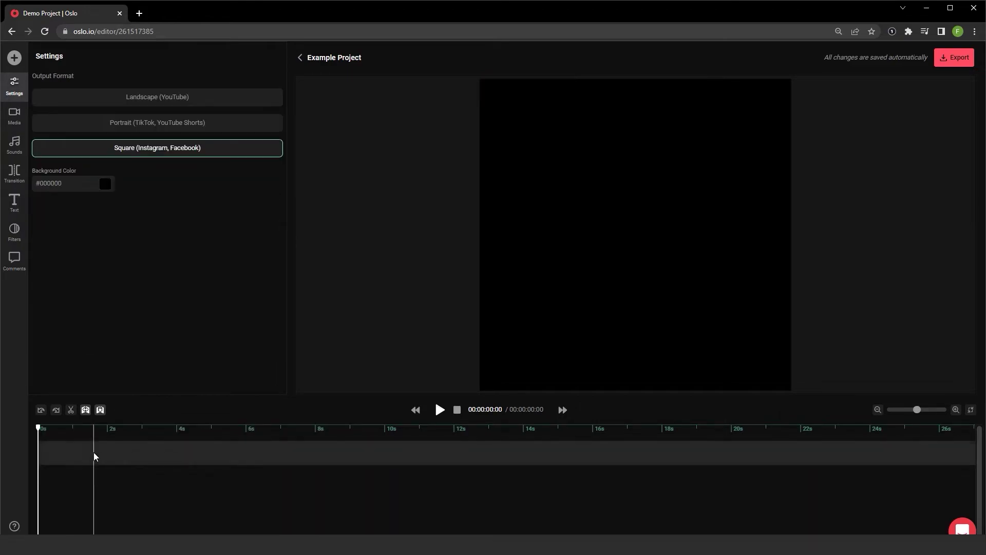
right_click(94, 452)
left_click(106, 490)
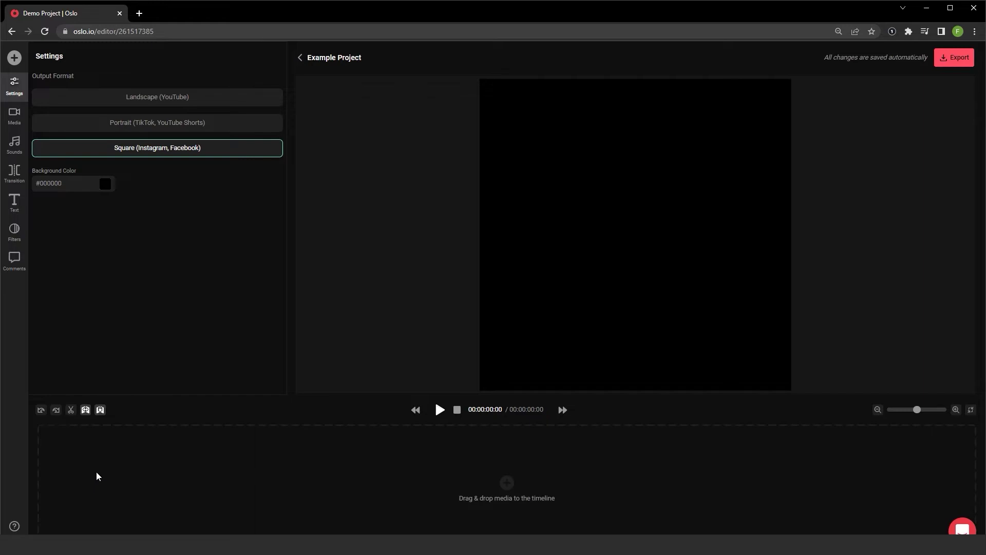
Look through the video Filters and the project's Comments panels
left_click(19, 238)
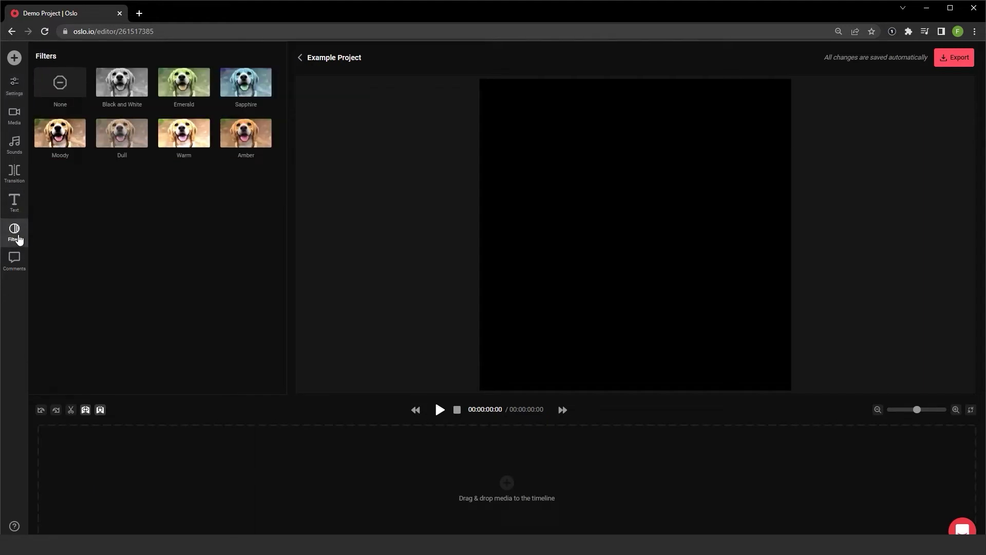
left_click(16, 262)
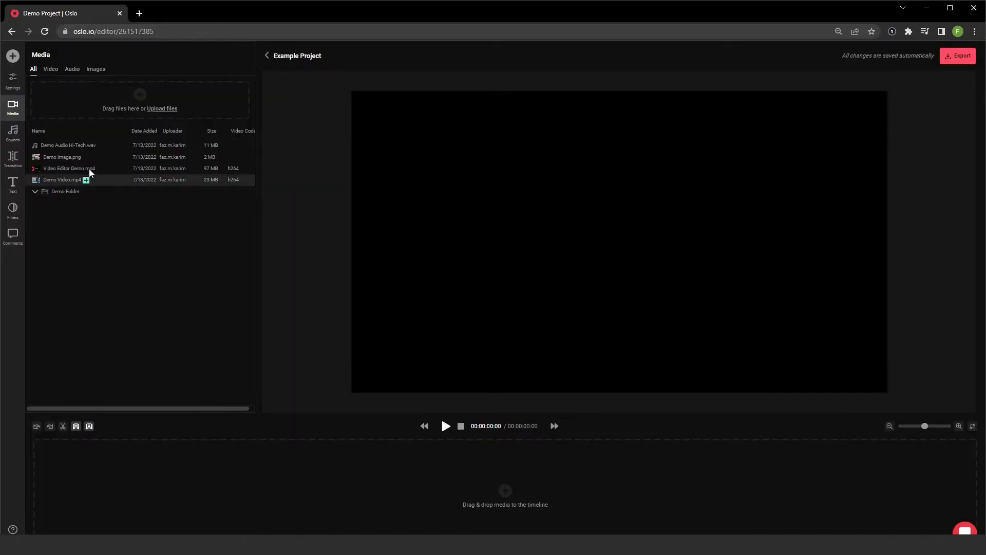
Add Demo Video.mp4 to the timeline, making the project 00:00:17:03 long
mouse_move(85, 159)
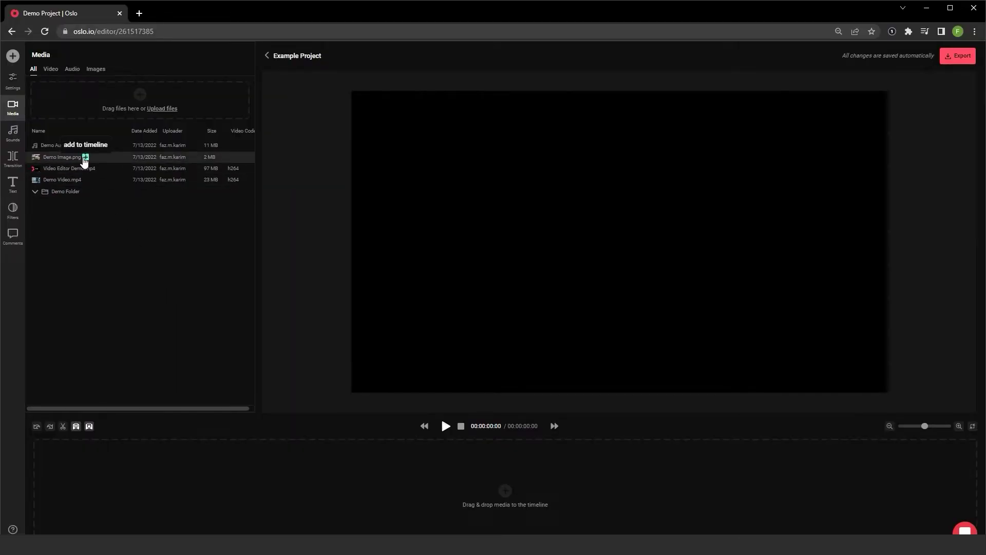
mouse_move(84, 184)
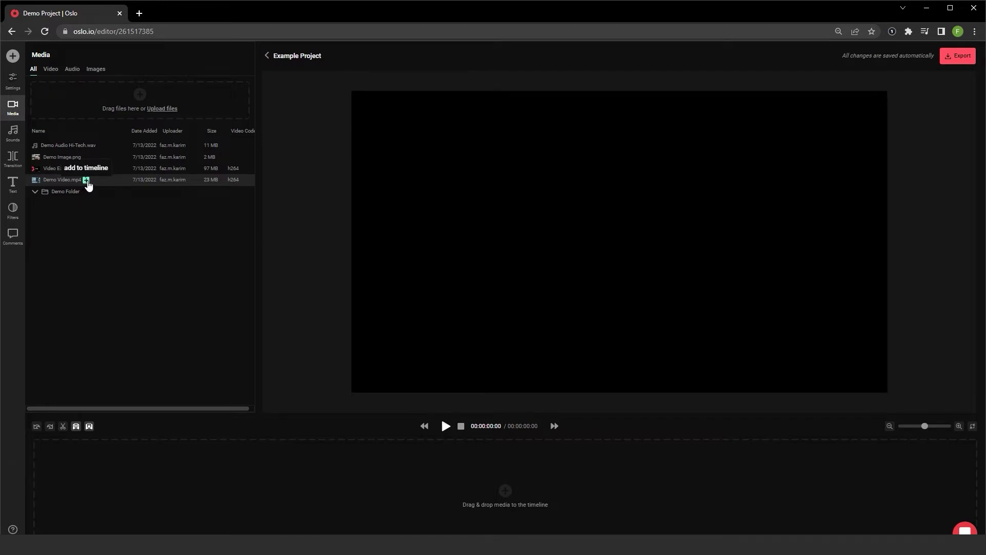
left_click(86, 180)
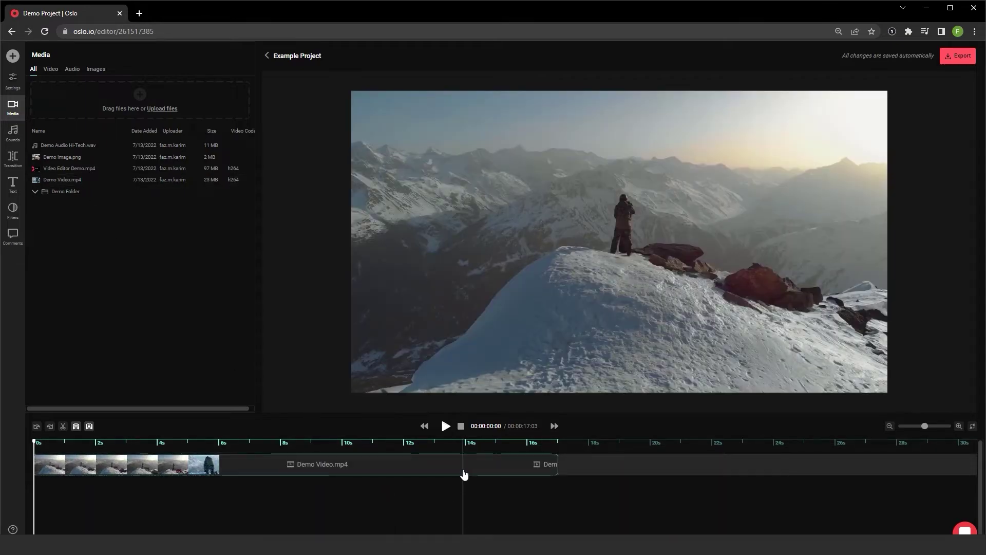
Trim the Demo Video clip's end down to 00:00:07:10 and play it back from the start
left_click(464, 473)
left_click_drag(558, 468, 253, 467)
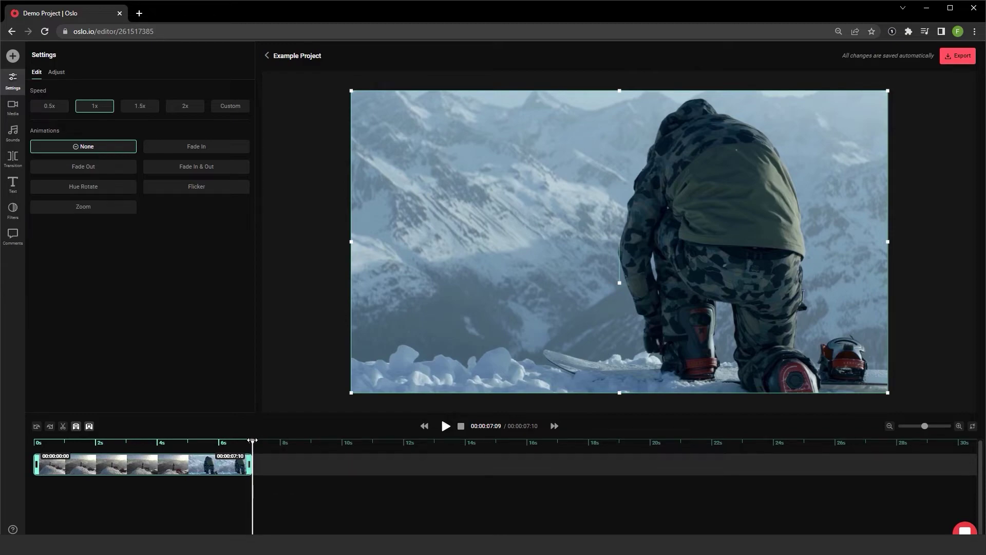
left_click_drag(252, 441, 242, 440)
left_click_drag(137, 441, 33, 442)
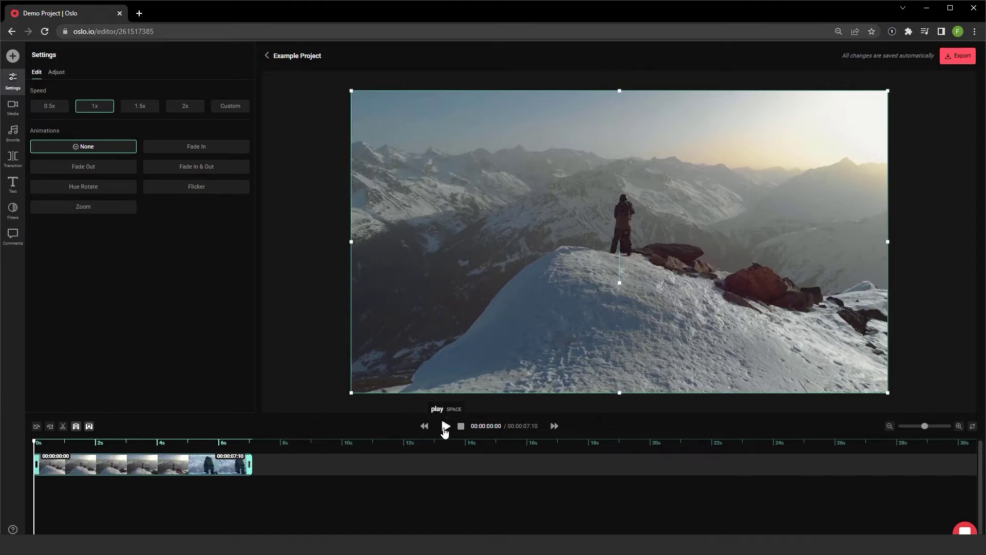
left_click(445, 427)
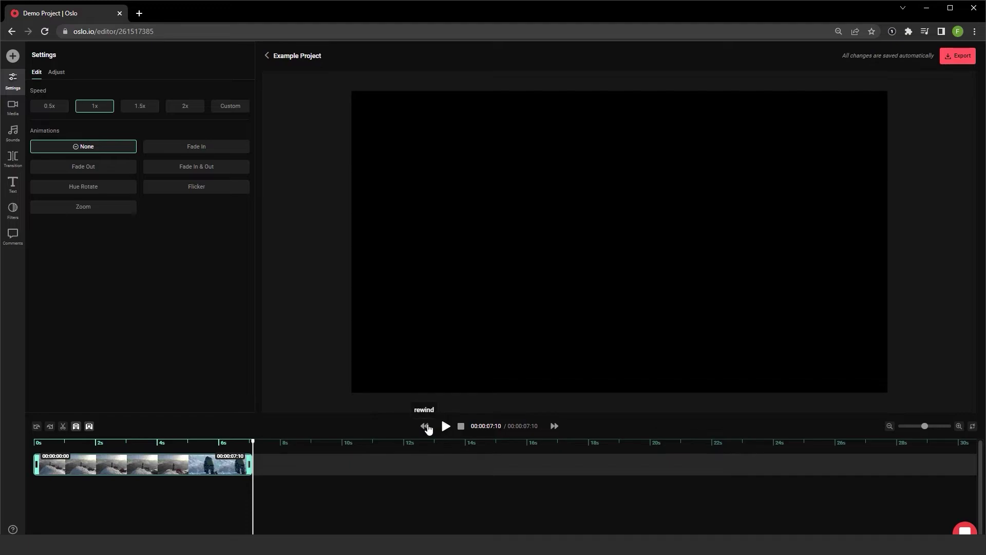
left_click(426, 426)
left_click(427, 427)
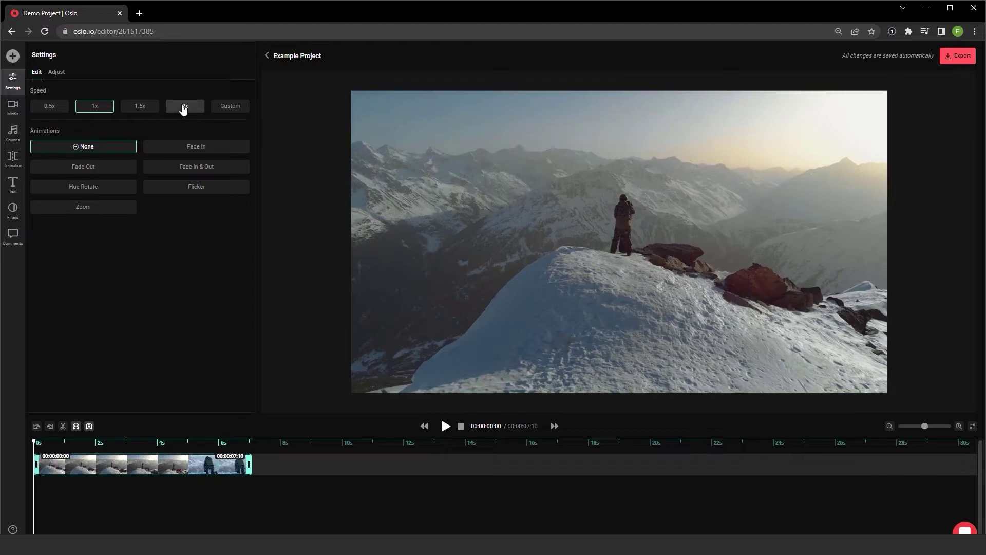
Set the clip to 2x speed, shortening it to 00:00:03:55, and preview it
left_click(184, 108)
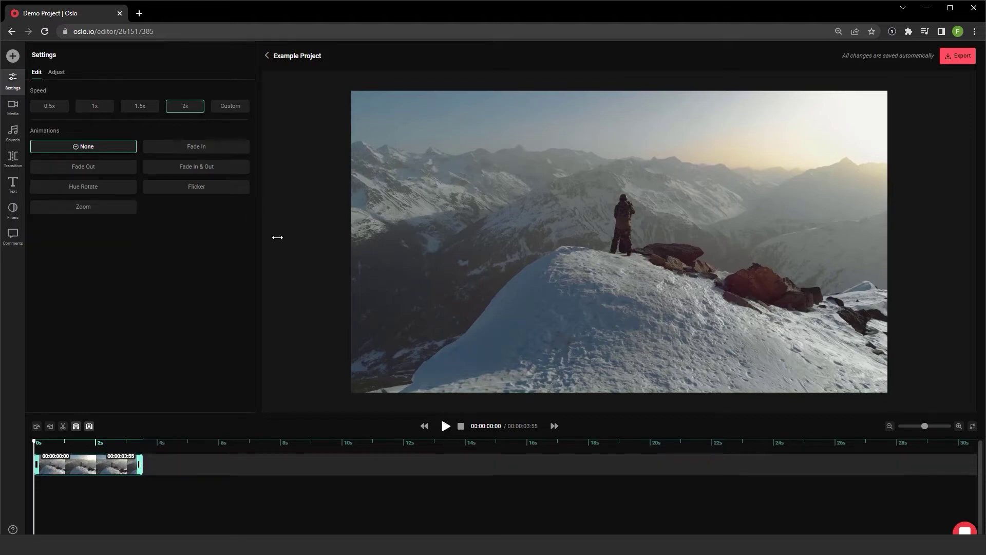
left_click(445, 427)
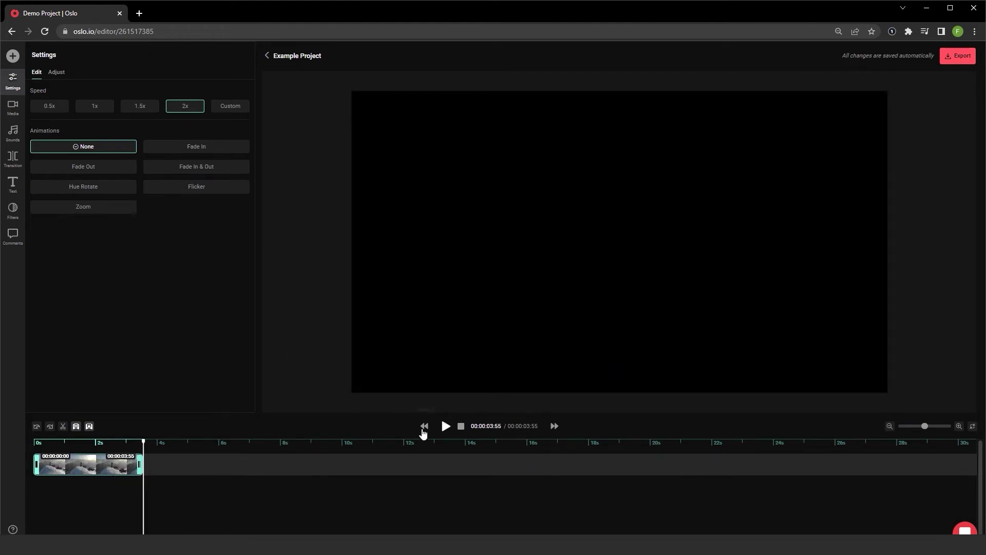
left_click(424, 427)
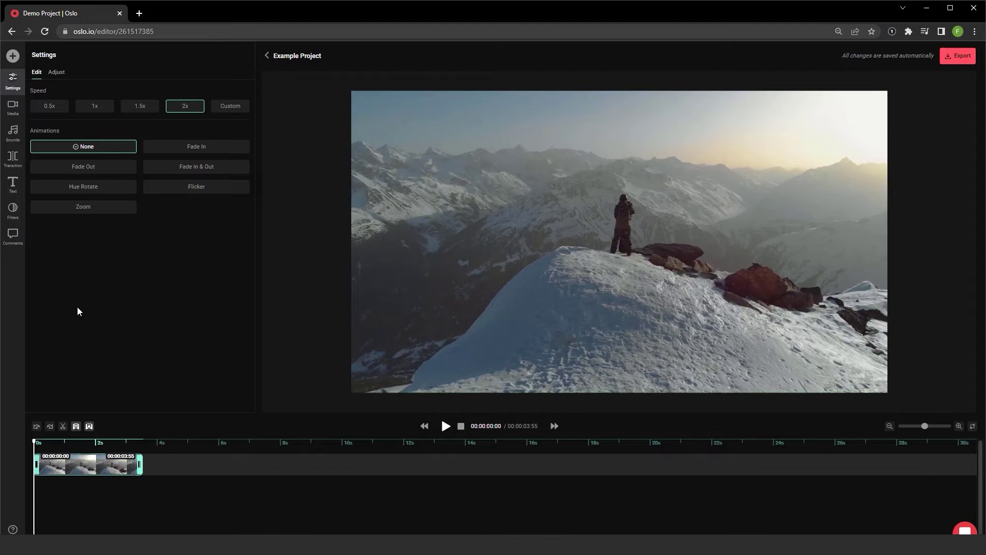
Try the Fade In, Fade Out and Fade In & Out animations on the clip, previewing each
left_click(158, 153)
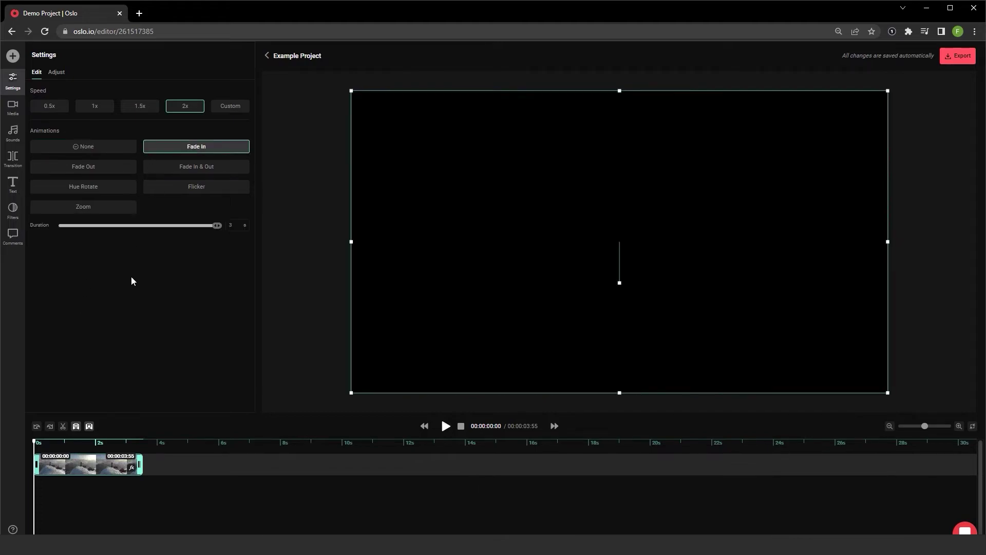
left_click(445, 425)
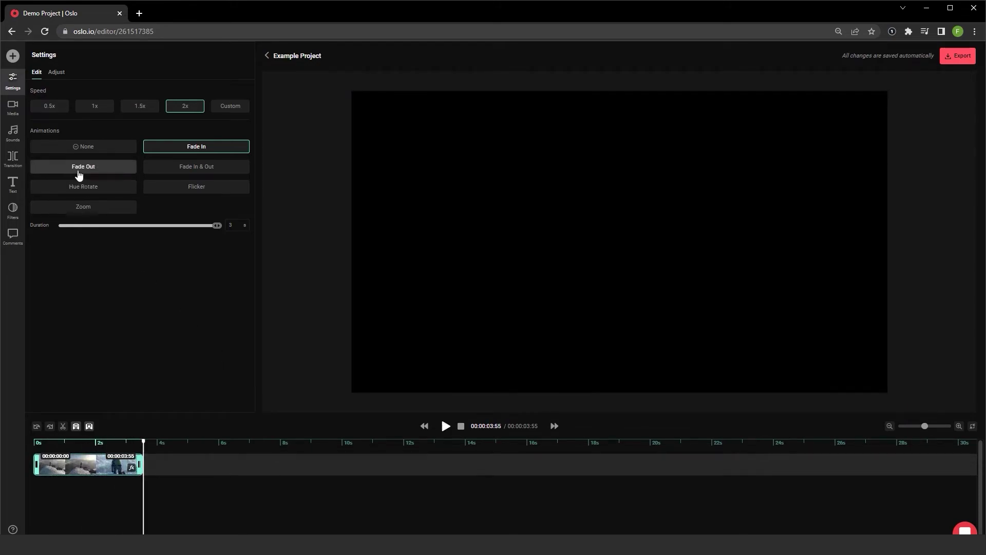
left_click(80, 169)
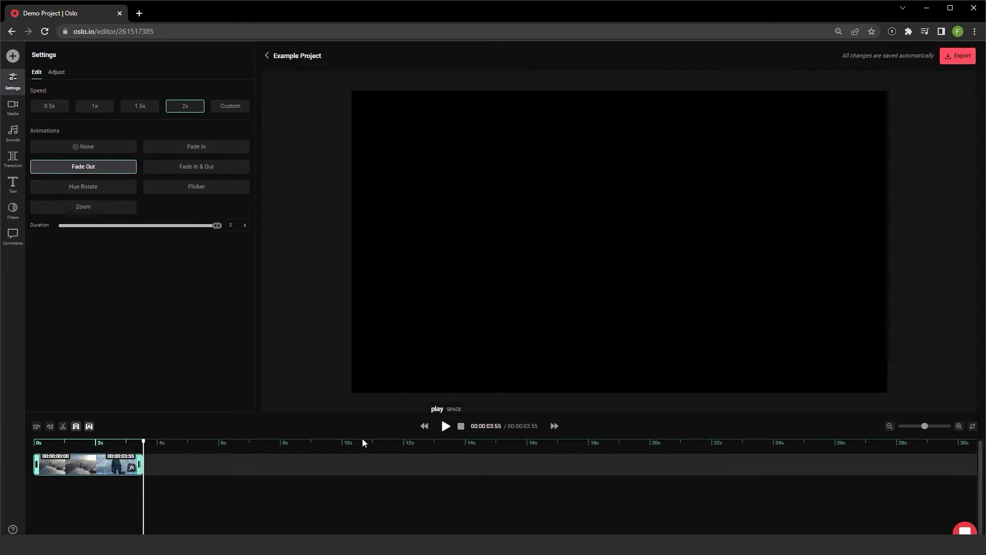
left_click(424, 427)
left_click(445, 427)
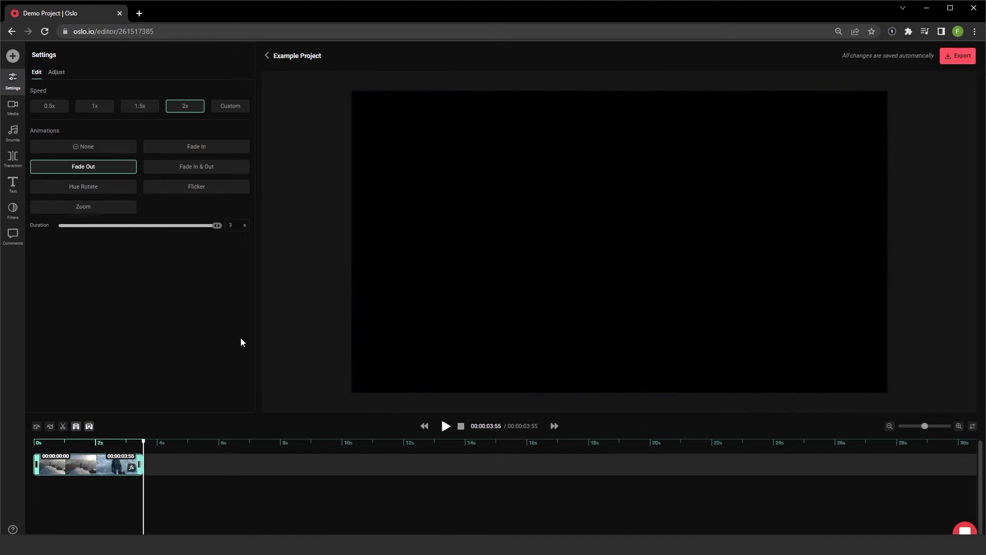
left_click(216, 176)
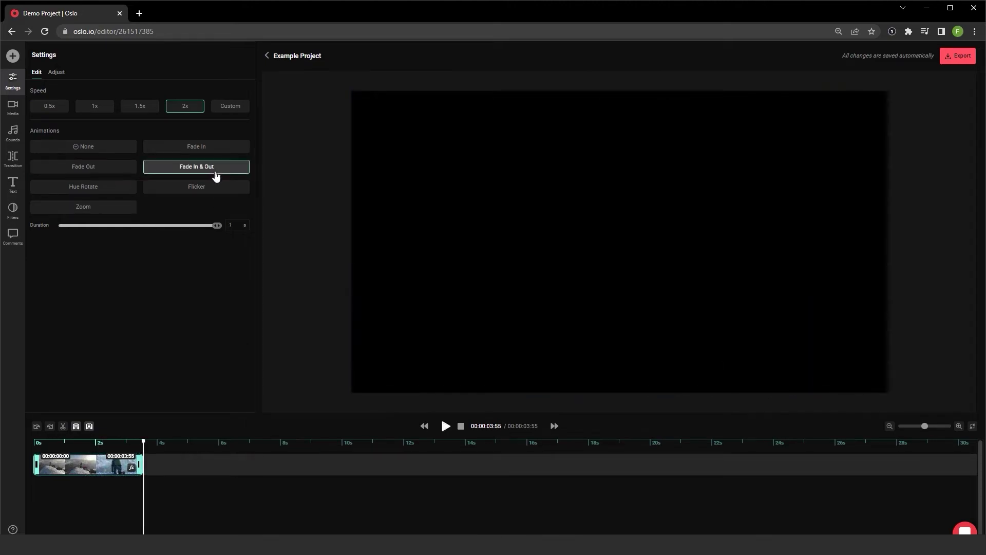
left_click(424, 427)
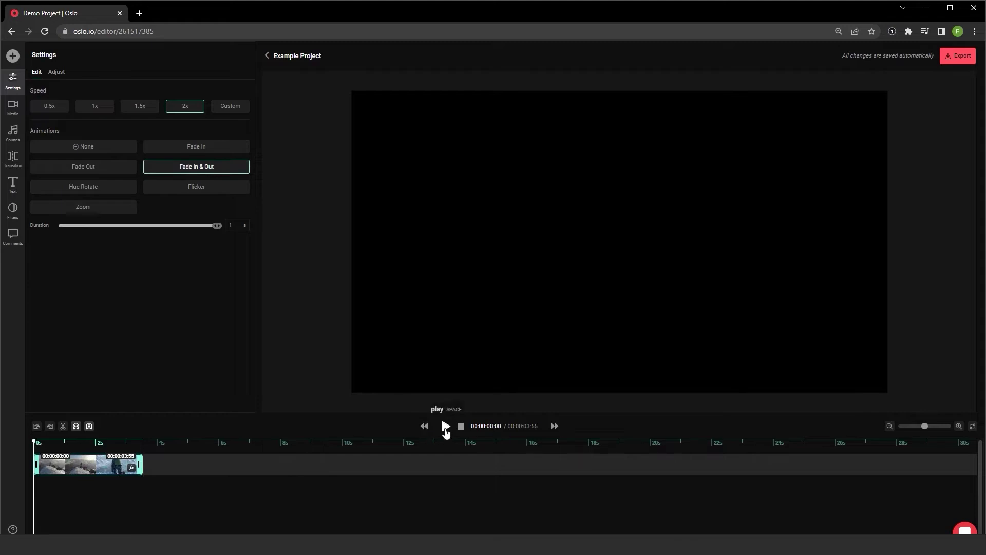
left_click(445, 427)
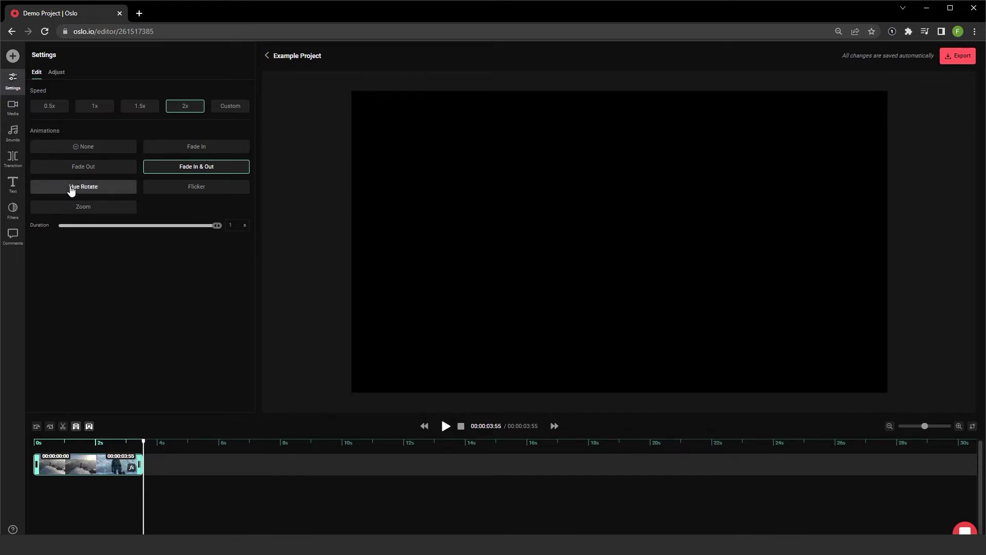
left_click(423, 427)
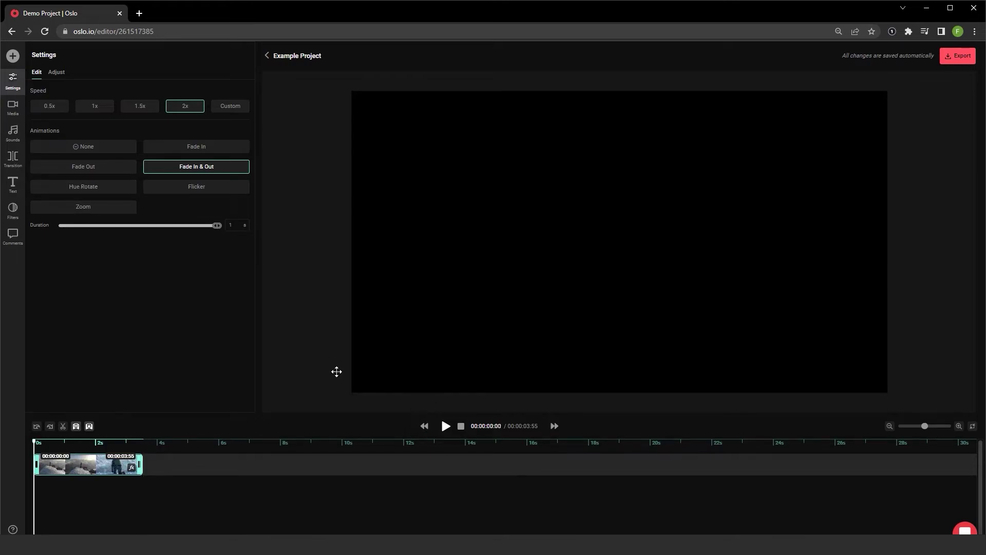
Try Hue Rotate, then settle on the Flicker animation and preview it
left_click(119, 189)
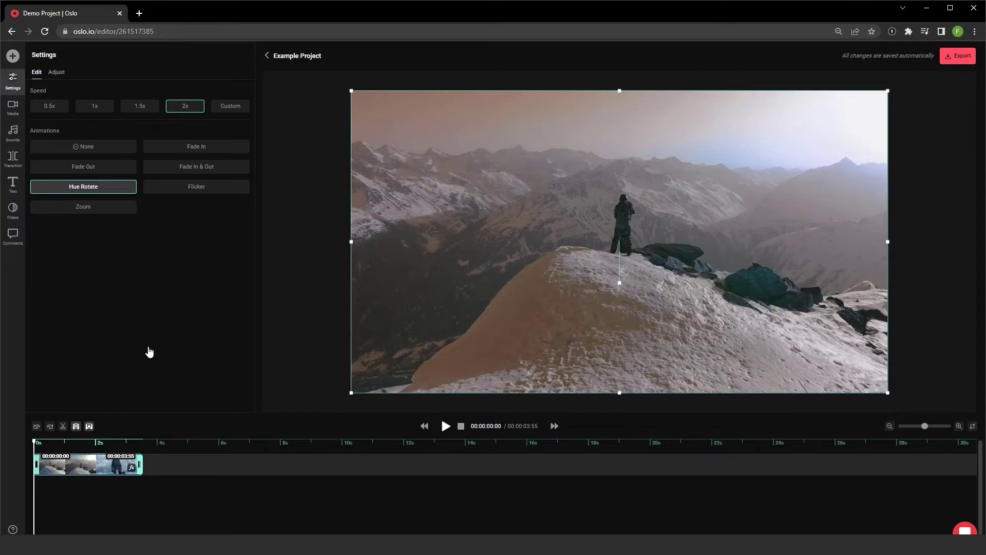
left_click(445, 427)
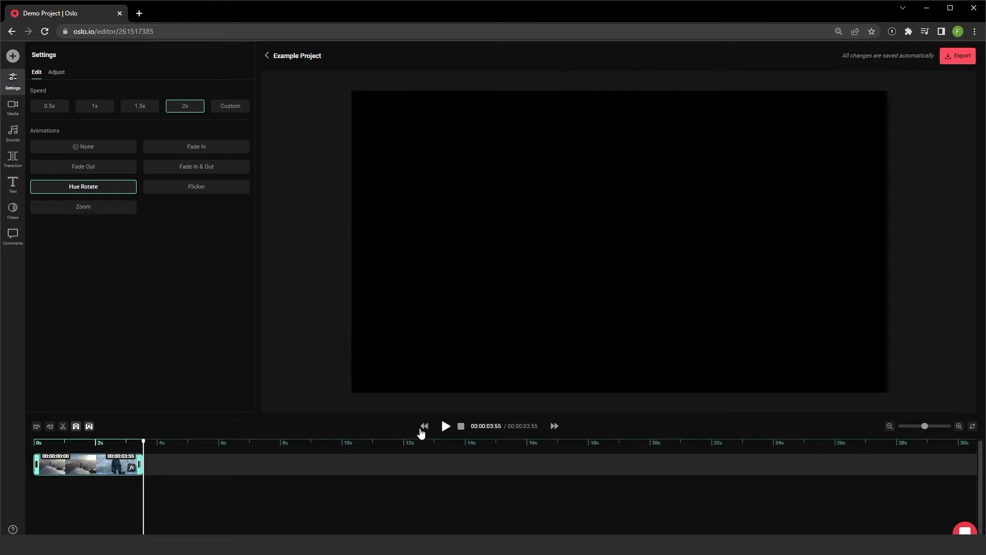
left_click(423, 428)
left_click(183, 193)
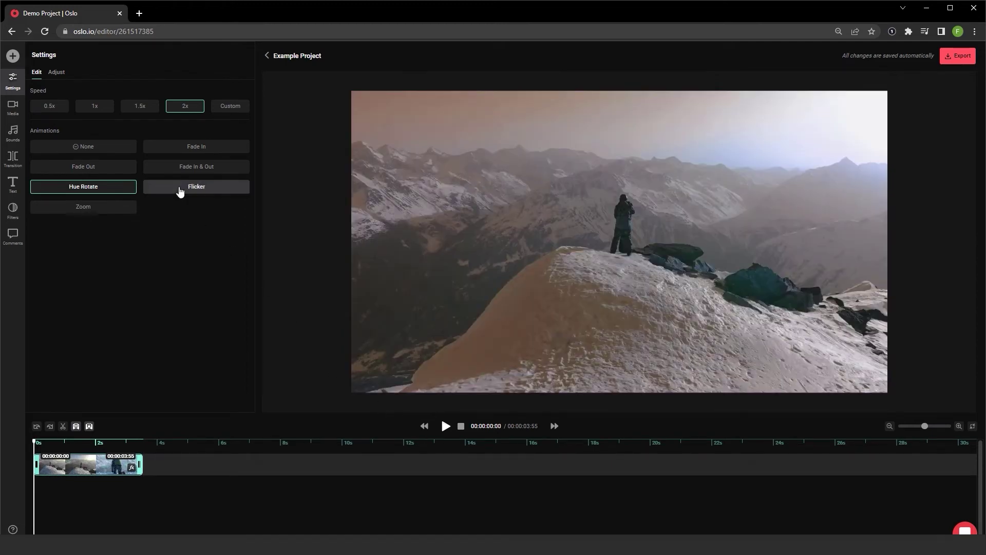
left_click(446, 426)
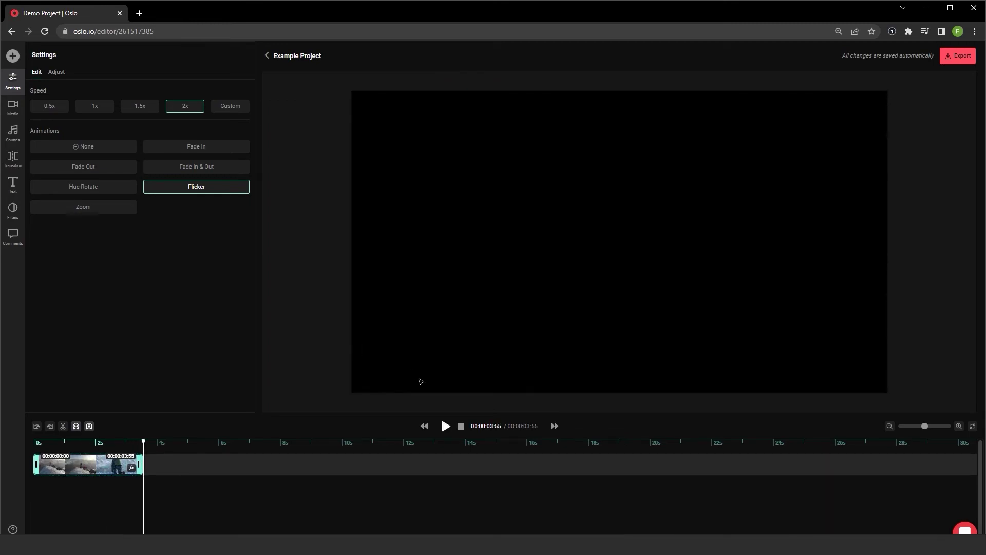
Apply a Zoom animation to the video clip, tightening its end region around the hiker
left_click(425, 428)
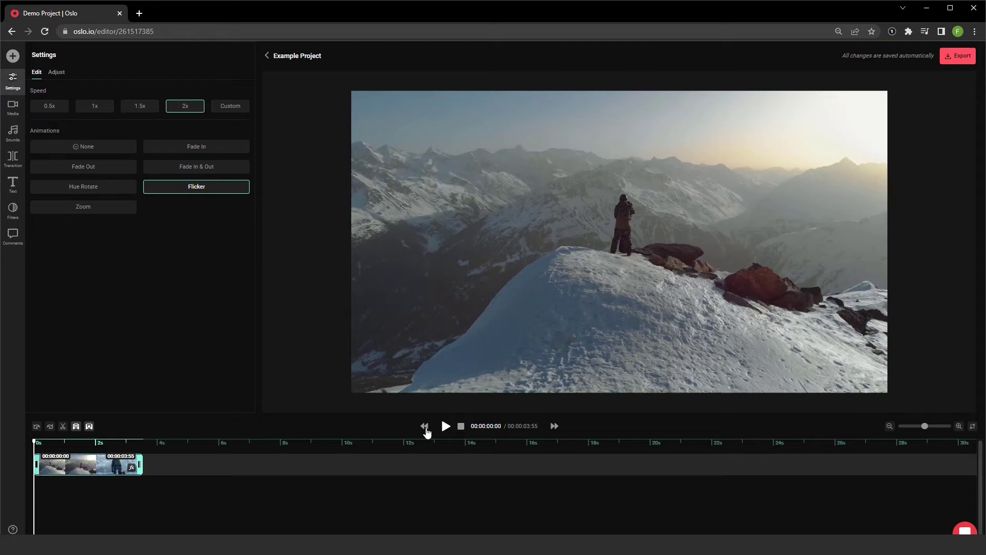
left_click(101, 211)
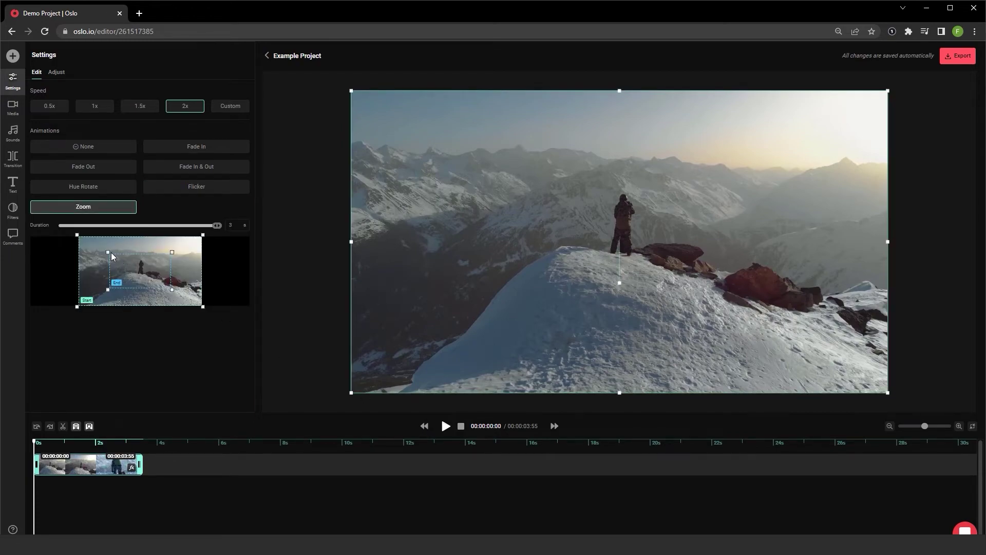
left_click_drag(108, 251, 117, 257)
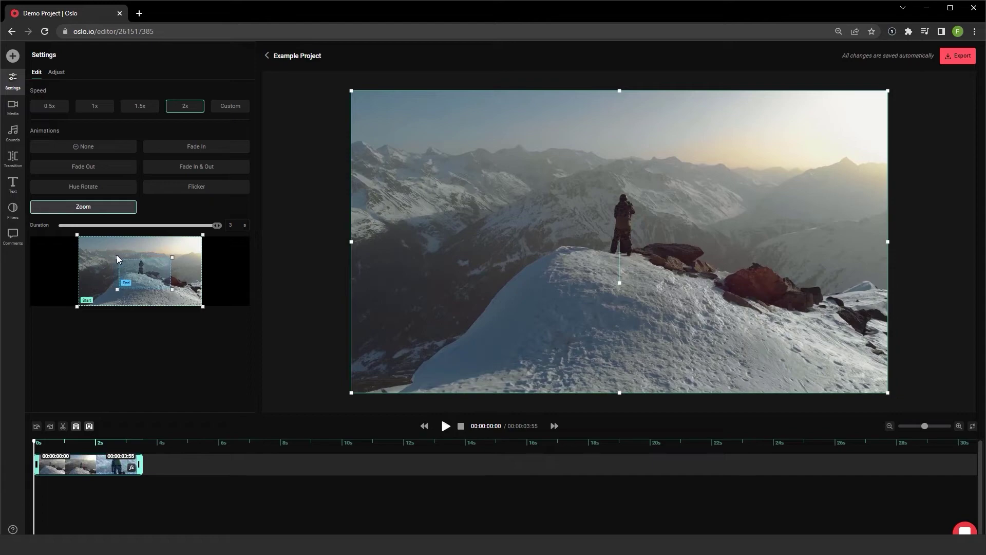
left_click_drag(171, 289, 143, 261)
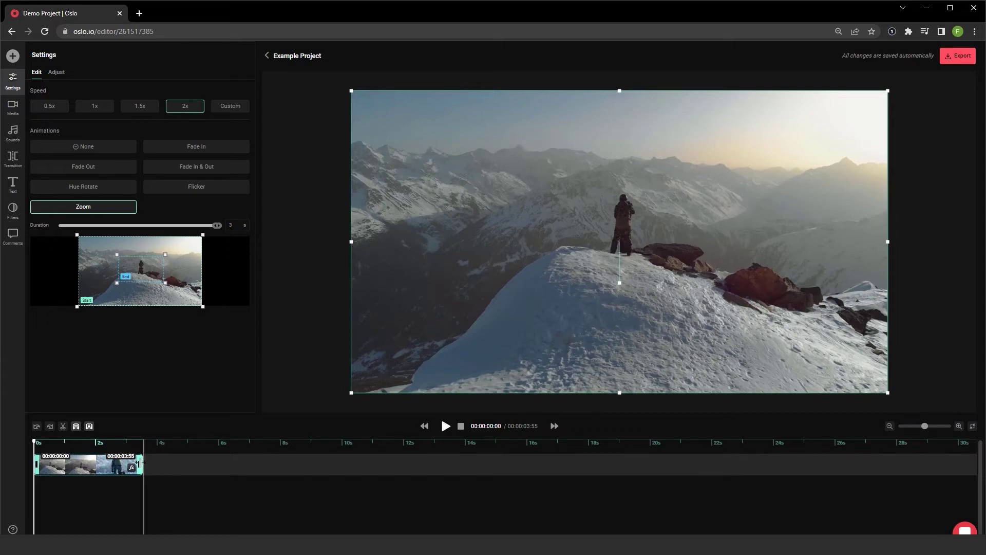
Trim the video clip to 2 seconds and replay it from the start
left_click_drag(129, 464, 95, 465)
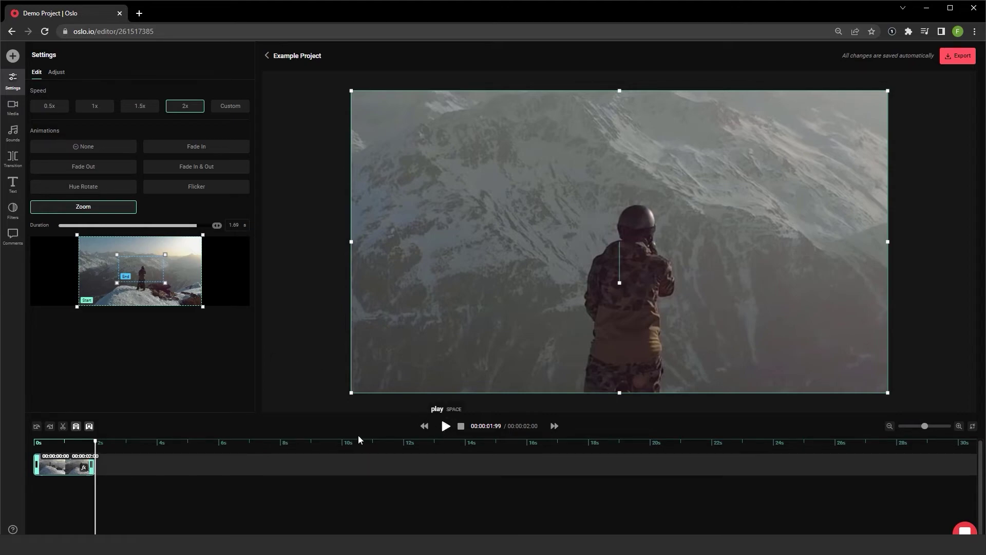
left_click(424, 427)
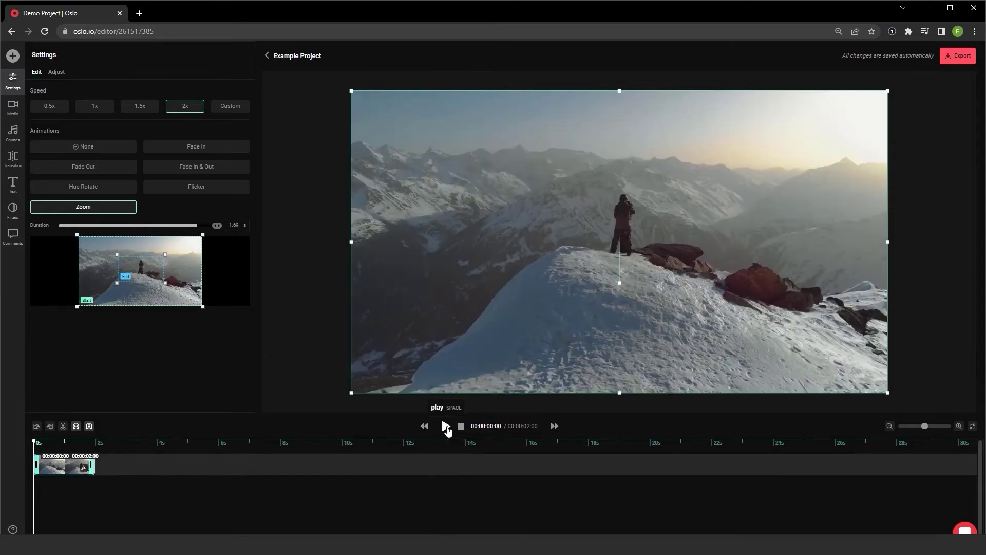
left_click(446, 426)
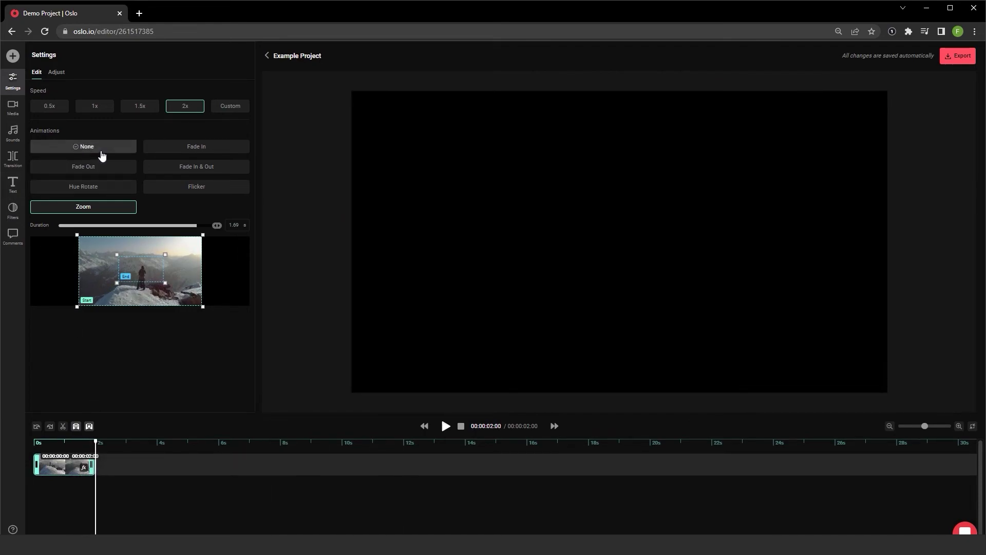
Remove the video's animation and place an Abril Fatface text overlay at upper centre
left_click(103, 156)
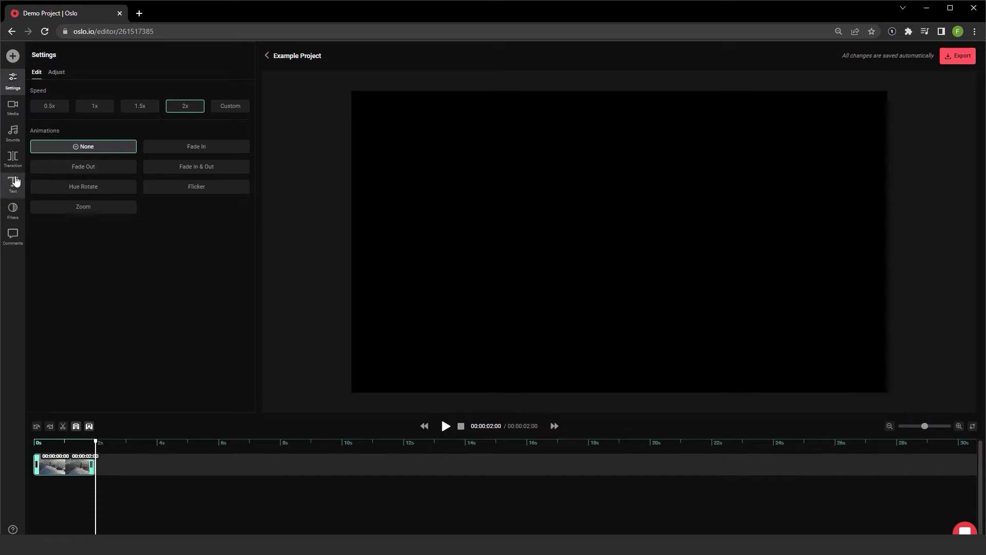
left_click(13, 184)
left_click(424, 426)
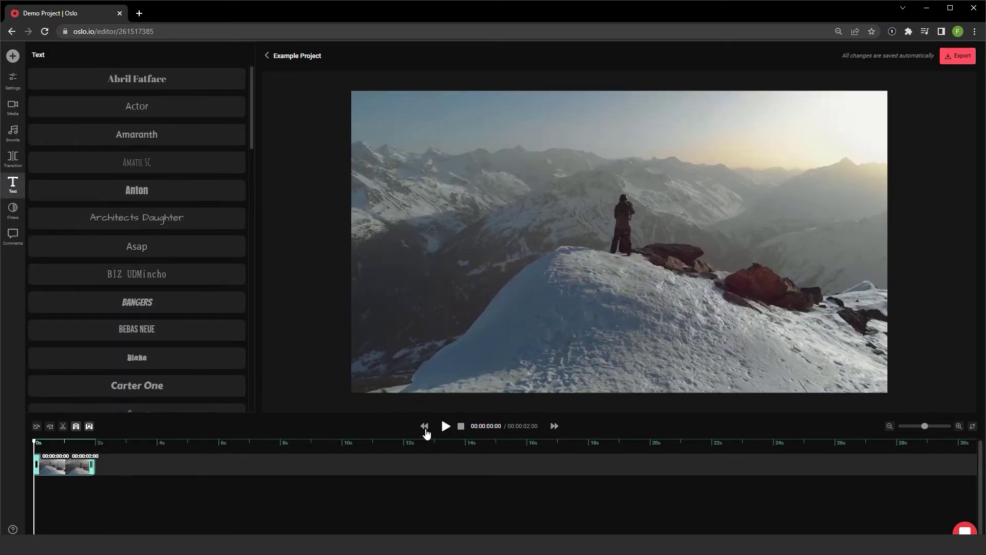
left_click(179, 90)
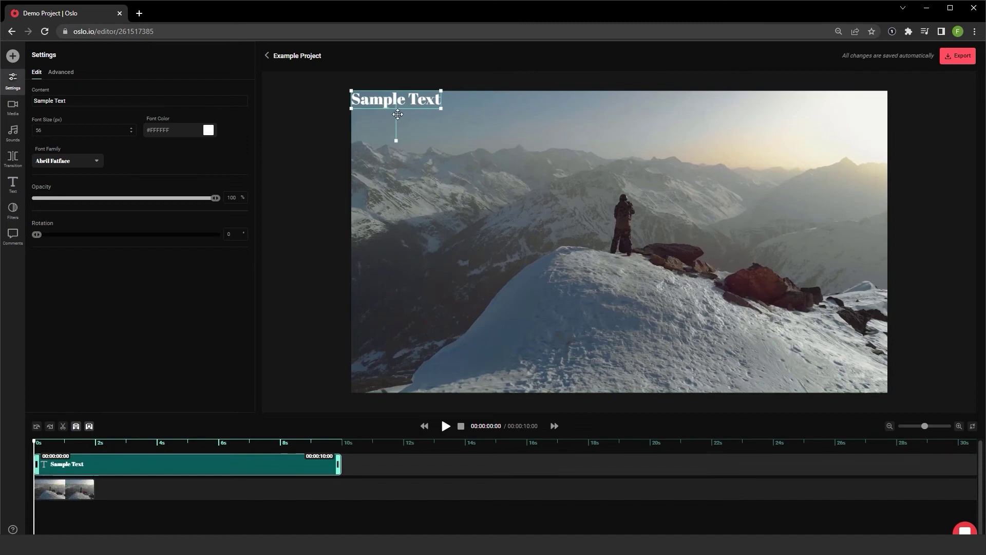
left_click_drag(398, 114, 622, 165)
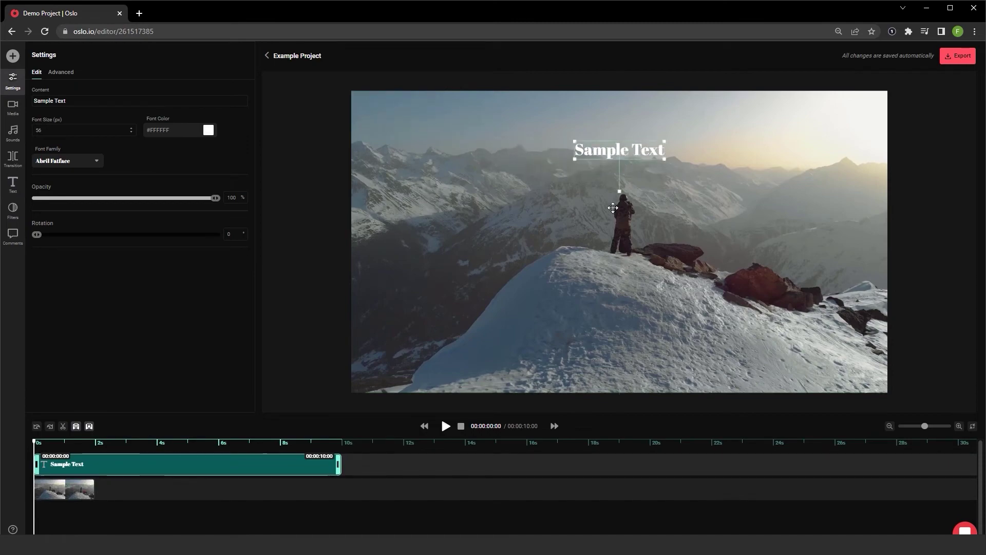
Change the text content to 'A Sample Sentence'
double_click(59, 101)
key("BackSpace")
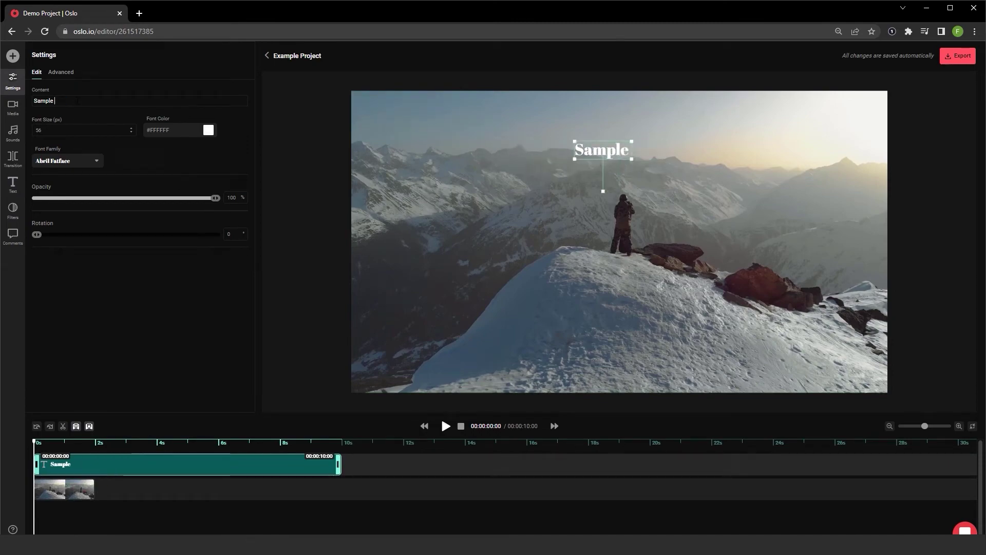
key("BackSpace")
key("BackSpace")
key("BackSpace")
key("BackSpace")
key("BackSpace")
key("BackSpace")
key("BackSpace")
type("A S")
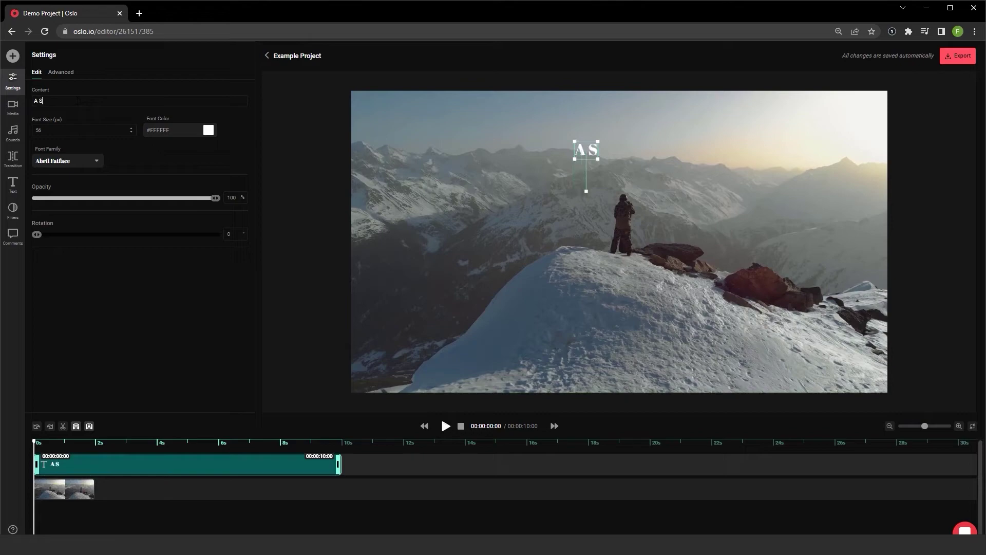
type("ample ")
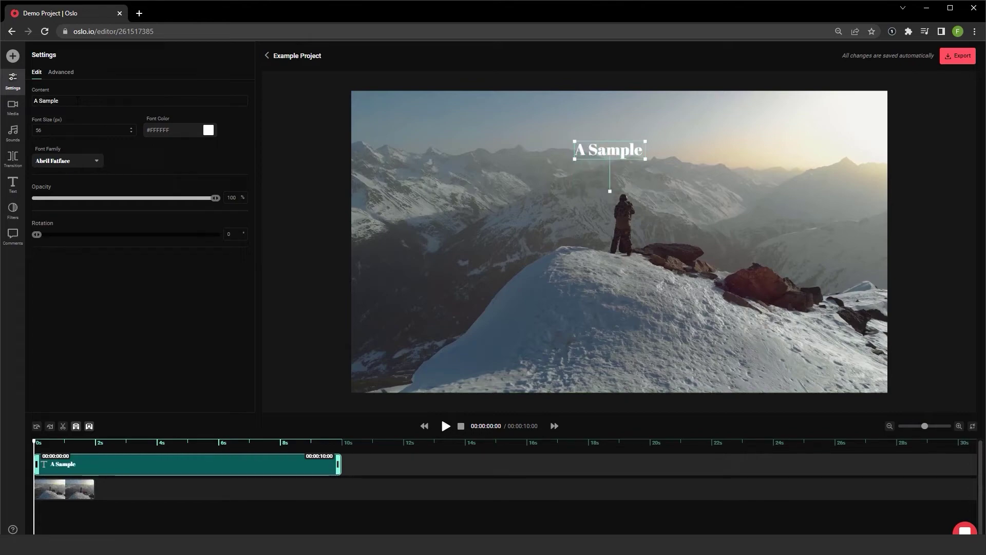
type("Sentence")
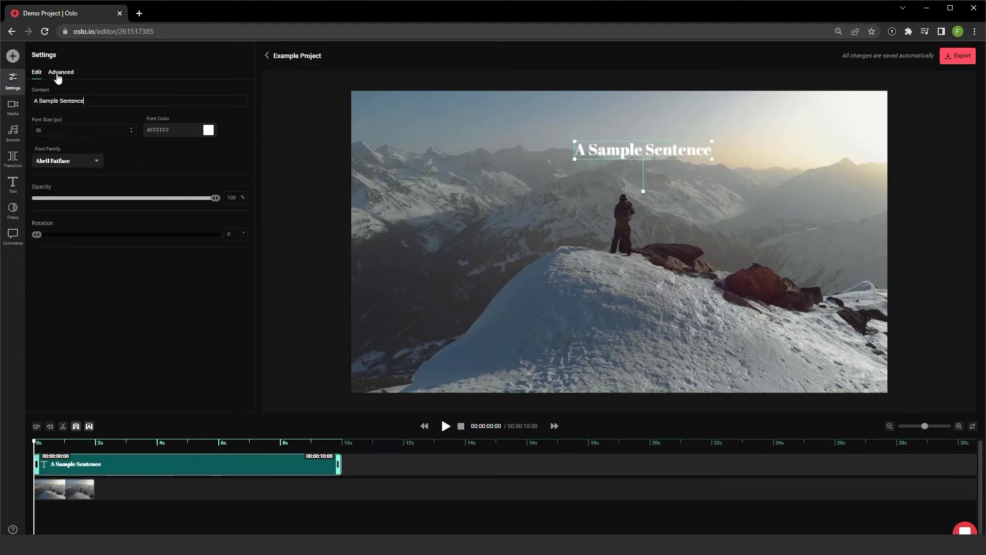
Trim the text clip to 2 seconds, give it a Fade In animation, and preview it
left_click(57, 75)
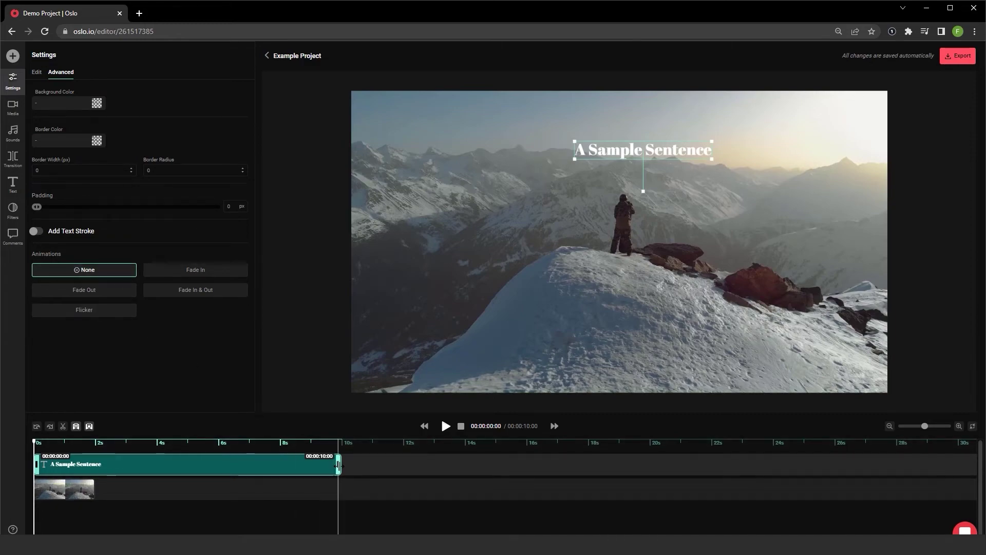
left_click_drag(338, 464, 94, 477)
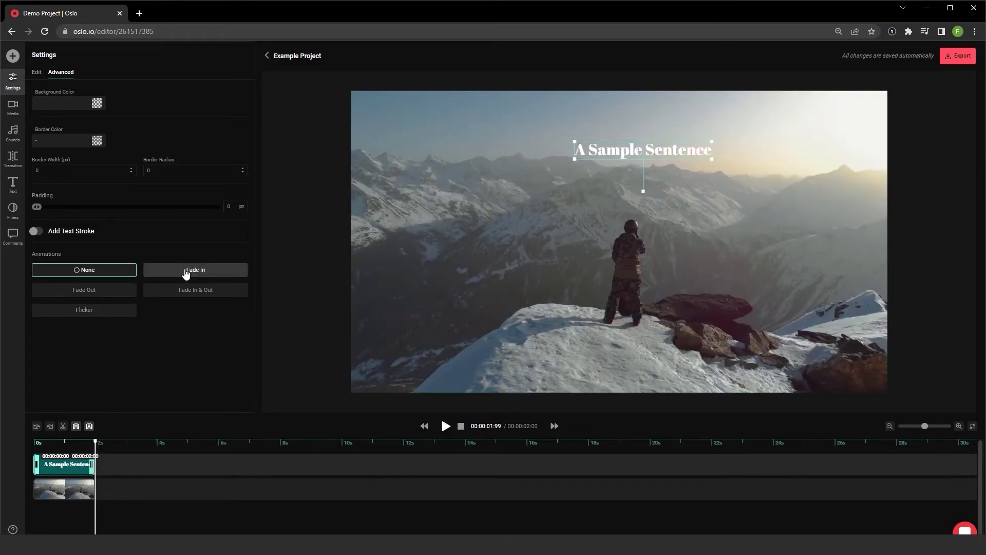
left_click(186, 272)
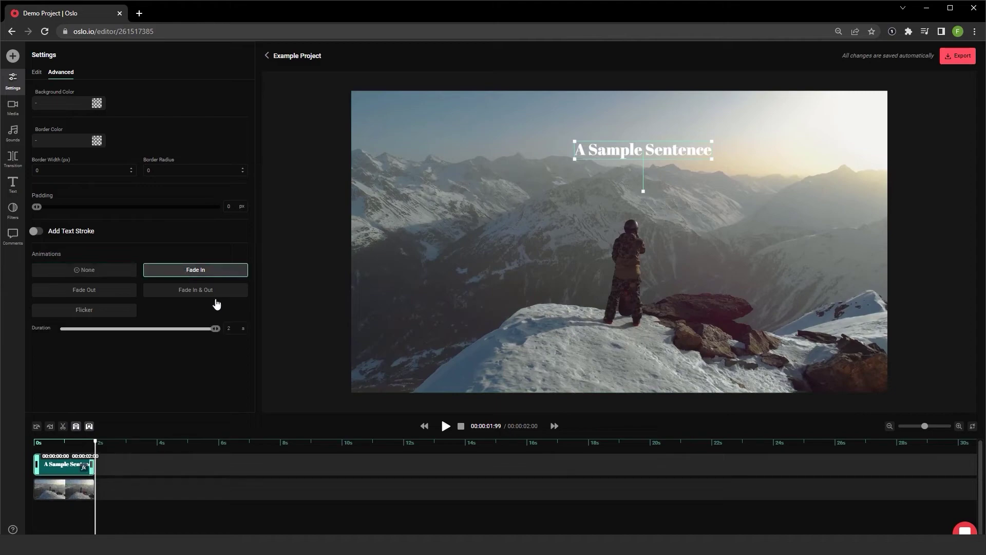
left_click(424, 428)
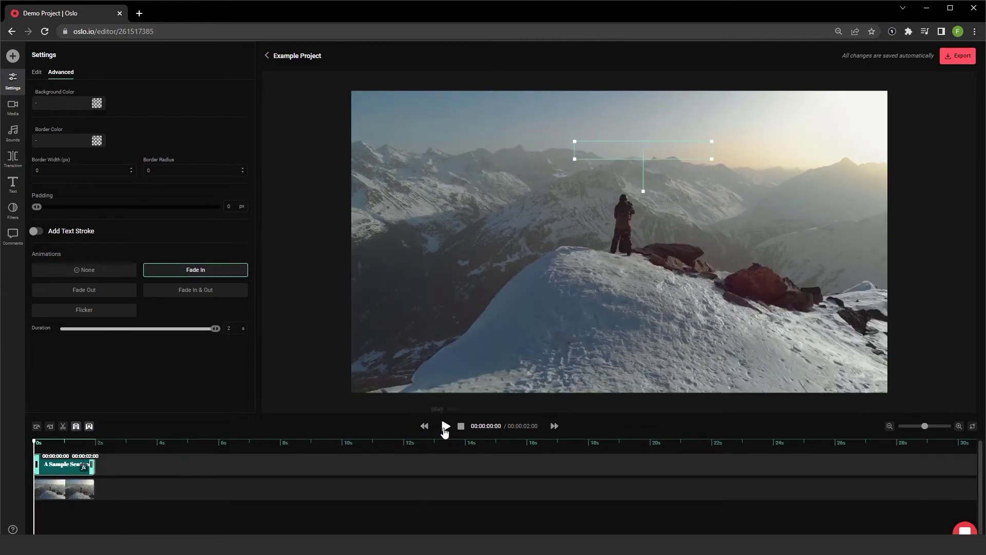
left_click(446, 429)
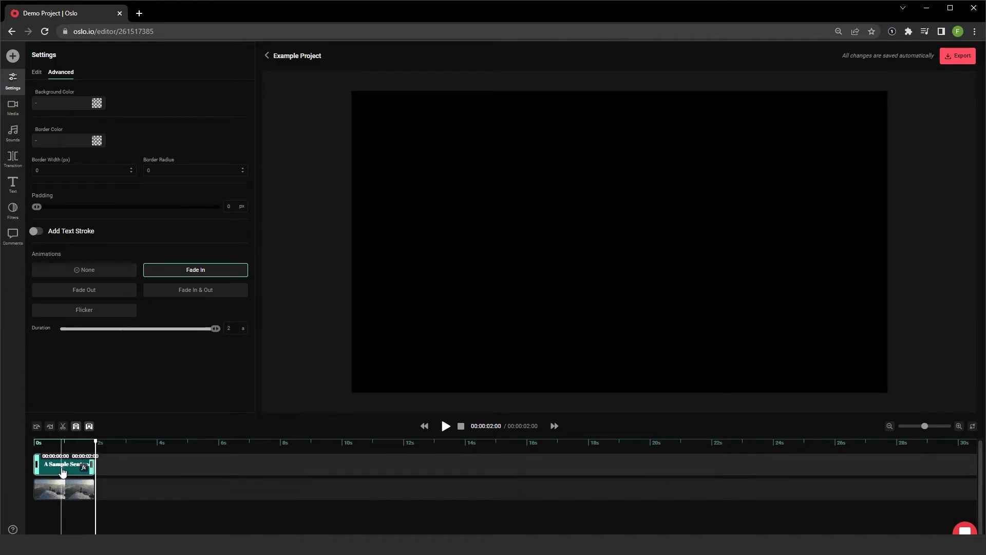
Delete the text clip and the video clip from the timeline
right_click(62, 471)
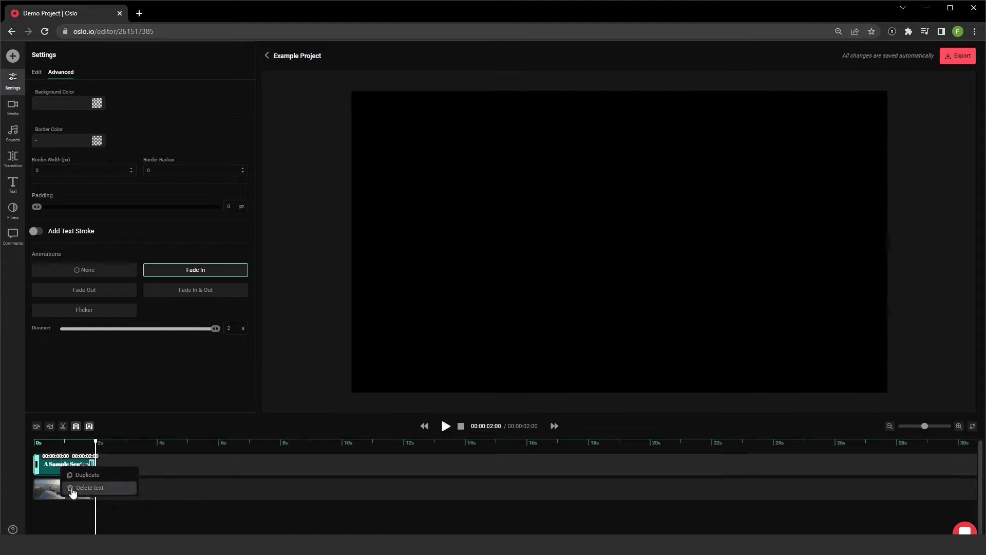
left_click(88, 487)
left_click(76, 494)
right_click(75, 491)
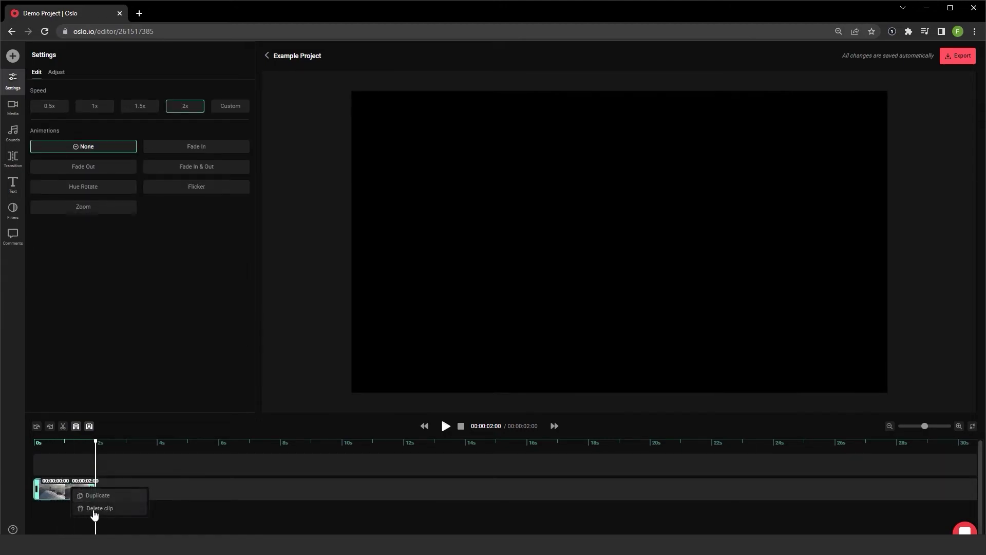
left_click(95, 509)
Delete both now-empty timeline tracks
right_click(111, 489)
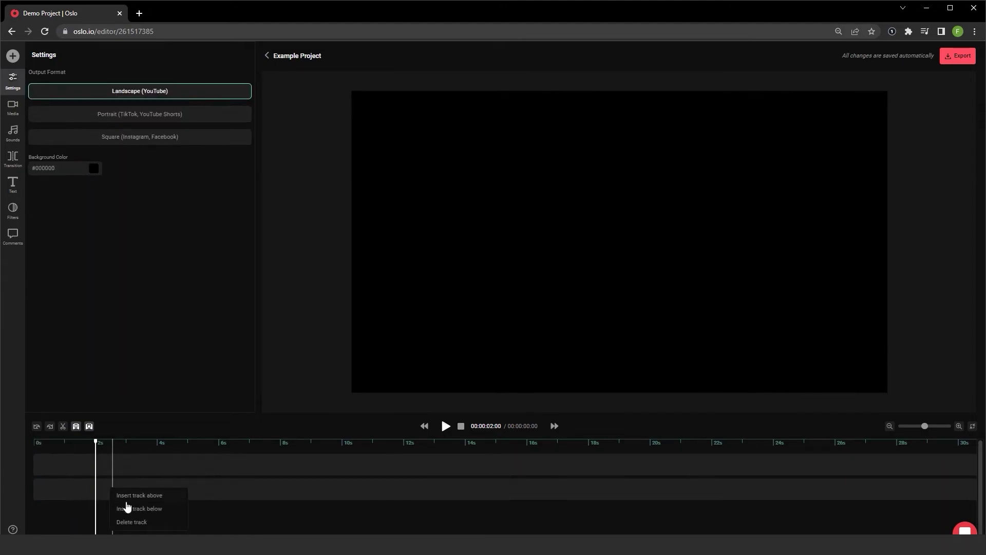
left_click(146, 522)
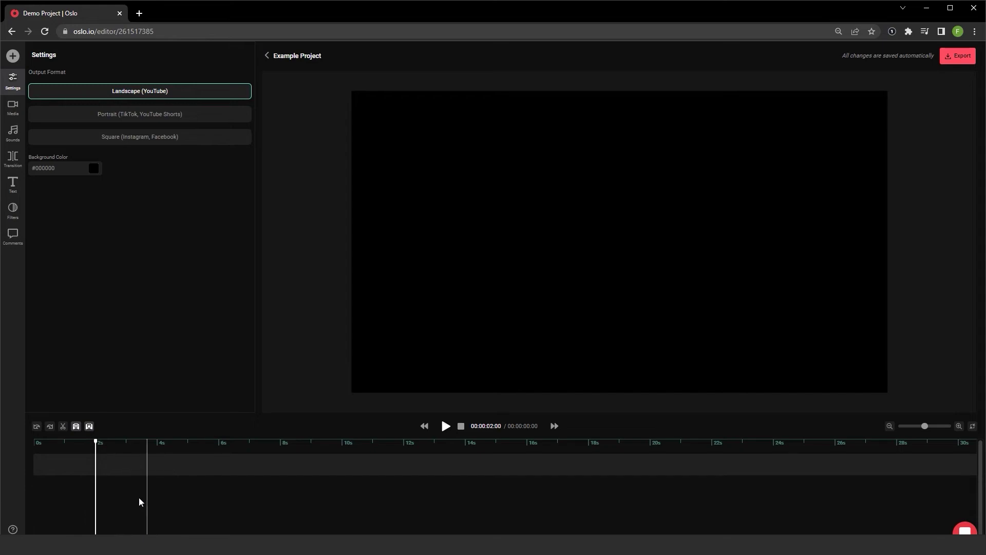
right_click(124, 471)
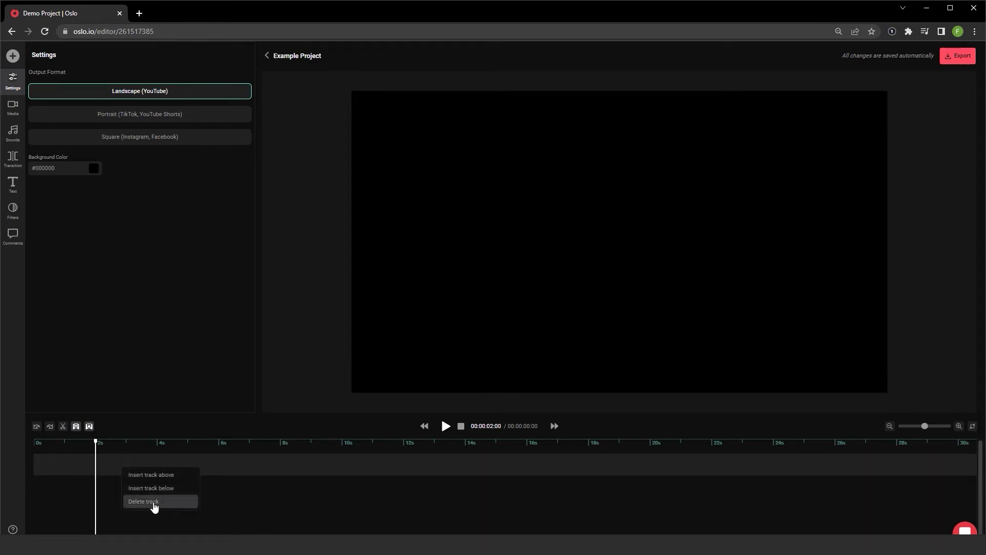
left_click(154, 506)
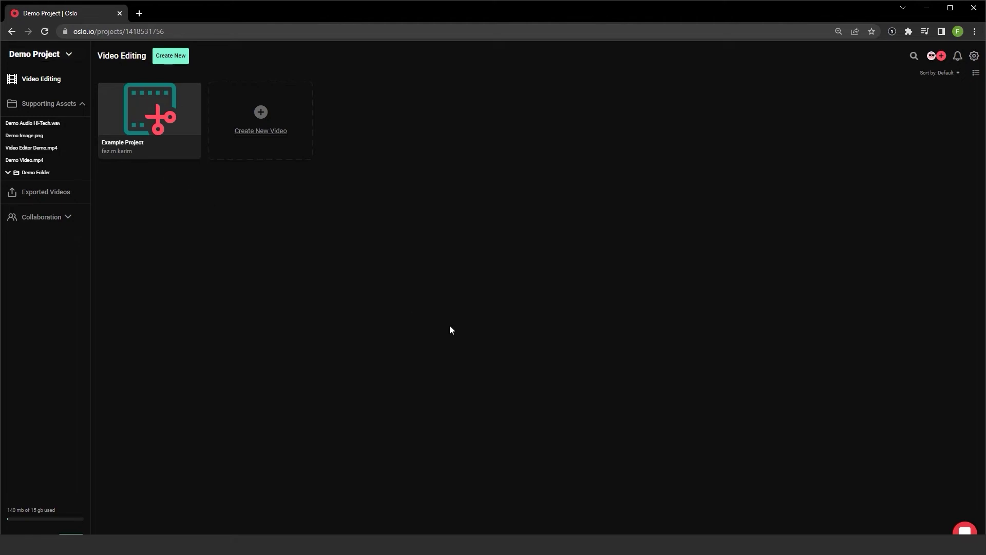
left_click(941, 57)
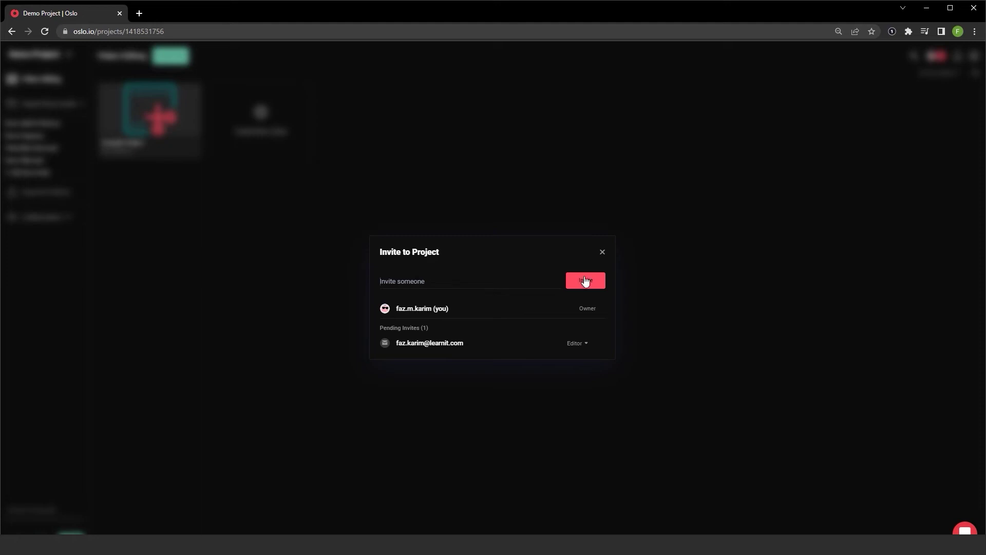
left_click(578, 343)
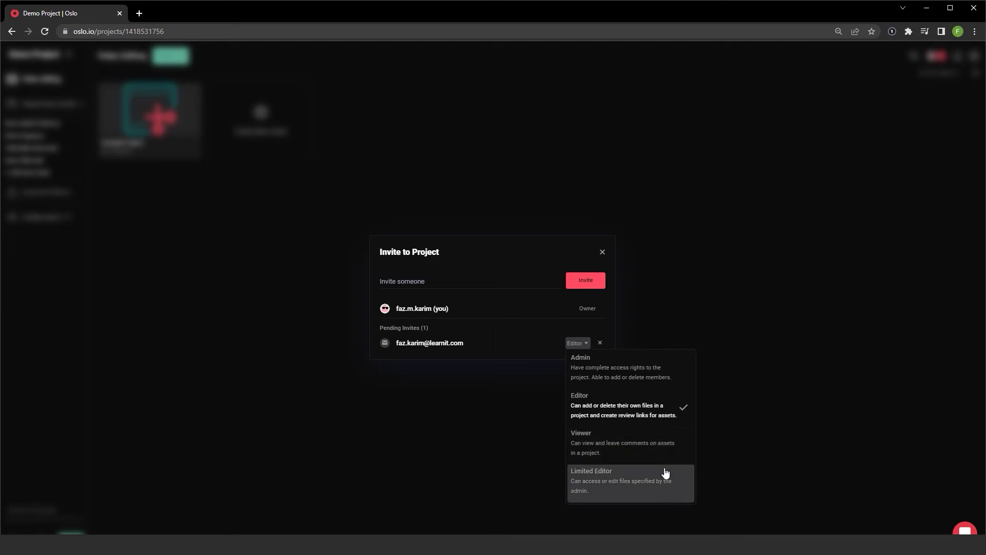
left_click(806, 355)
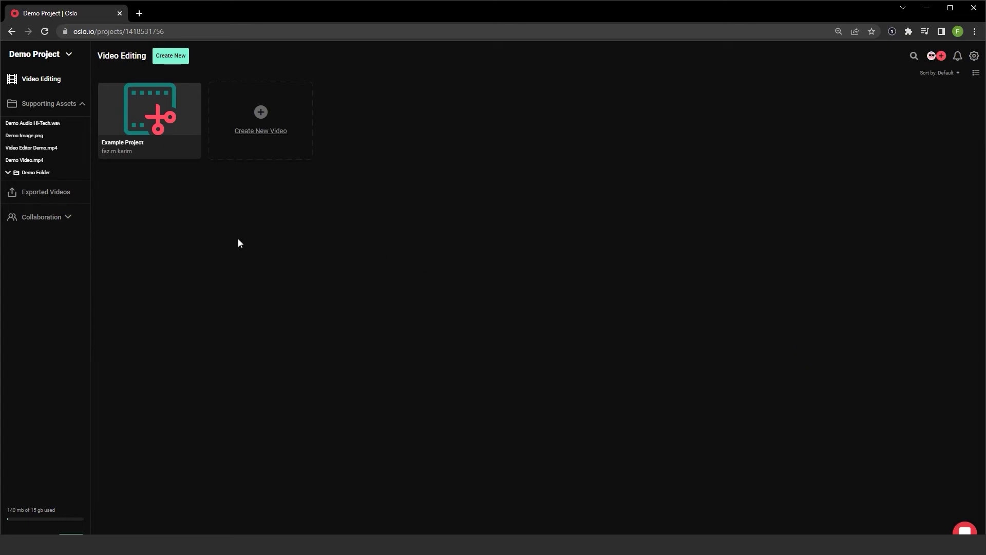
left_click(163, 150)
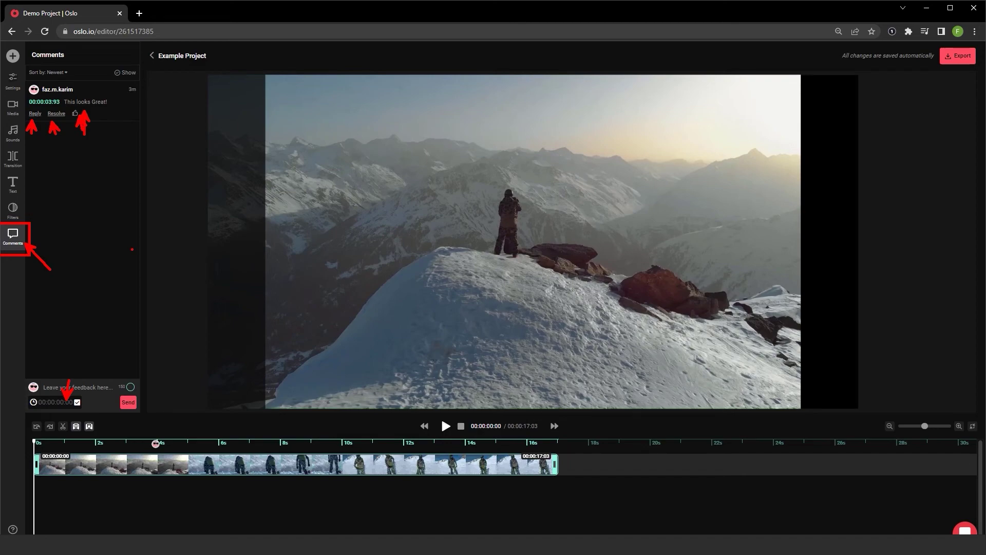
left_click(67, 74)
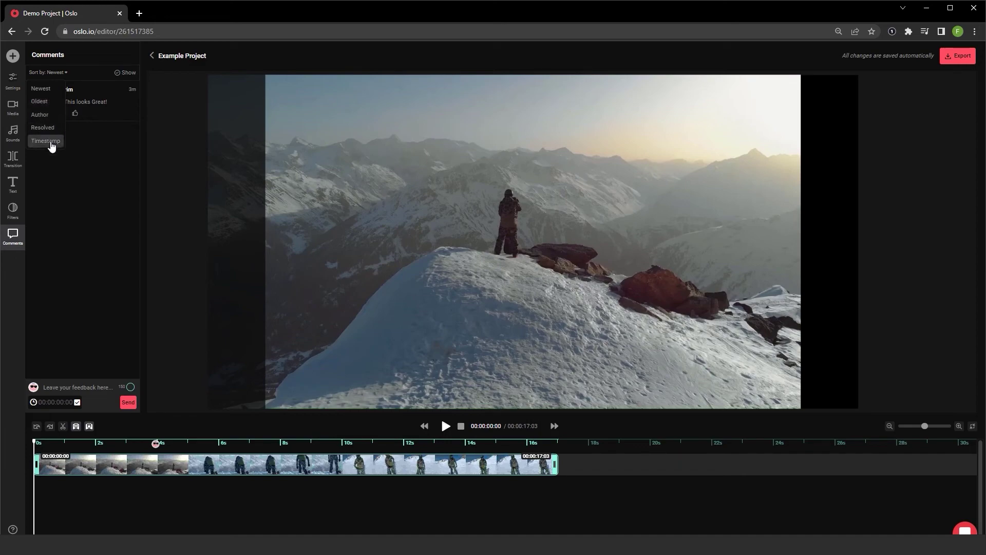
left_click(137, 279)
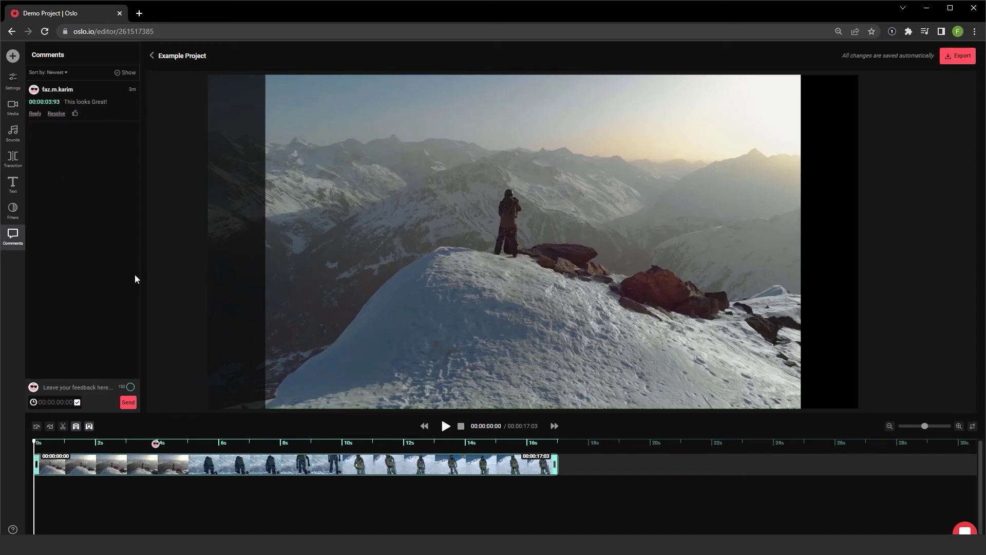
Go back to Demo Project's File Requests and create a second upload request
left_click(155, 57)
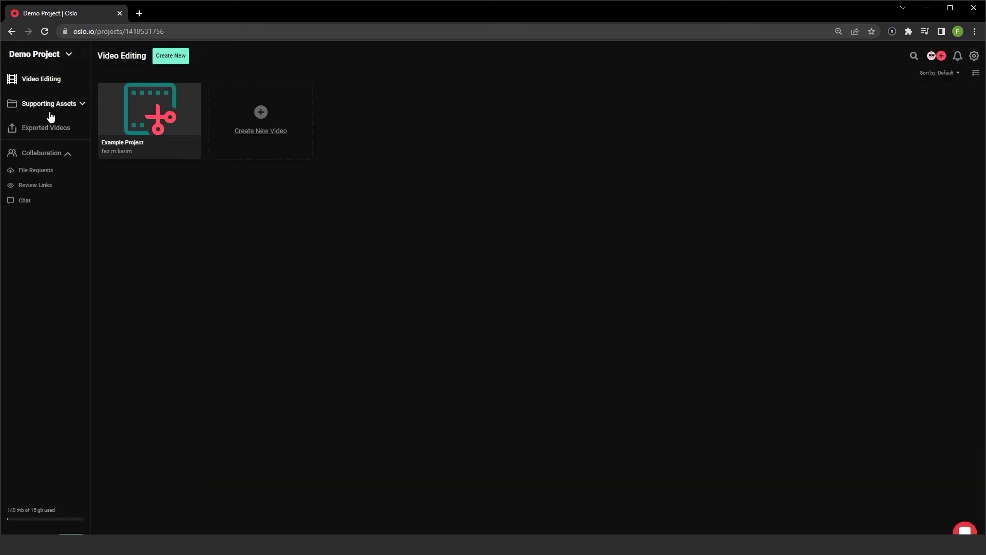
left_click(35, 172)
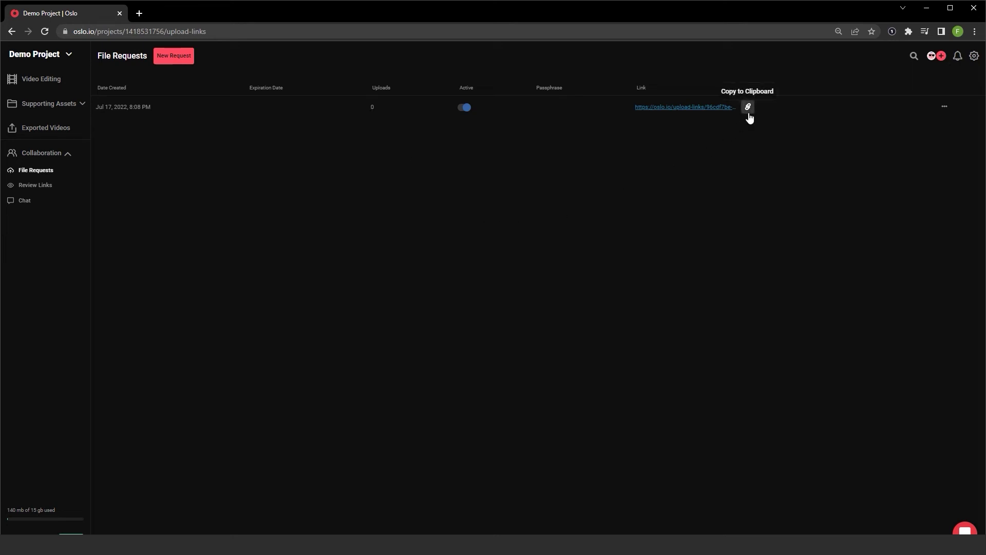
left_click(182, 59)
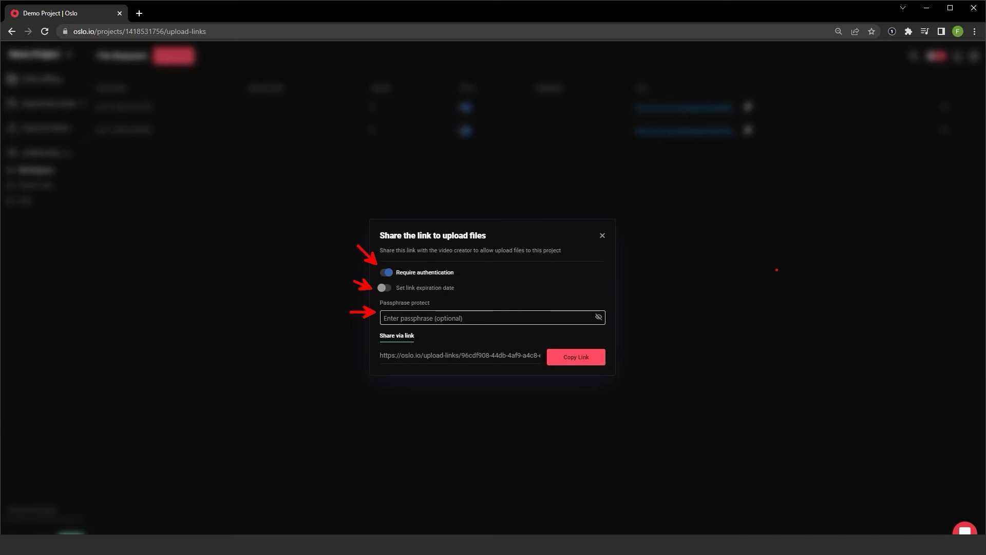
left_click(732, 308)
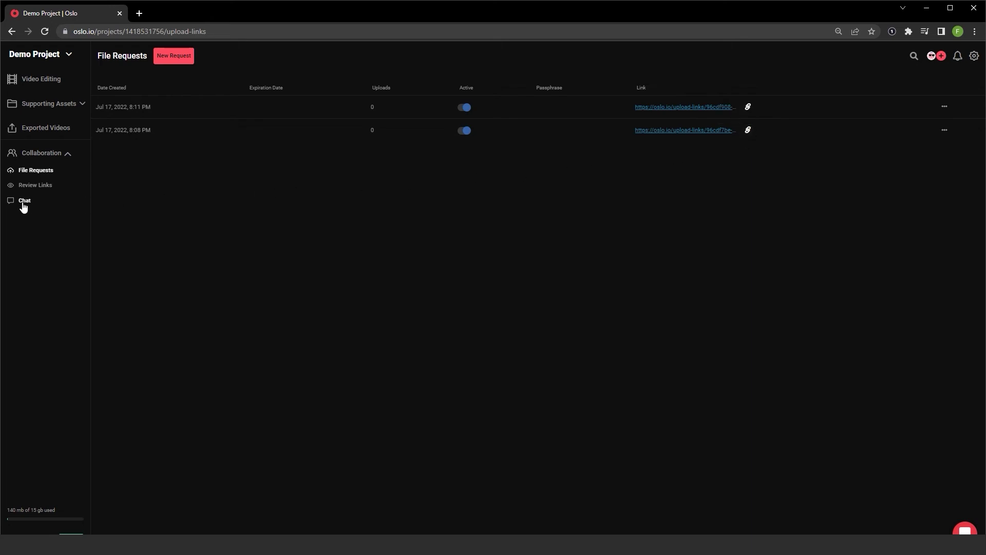
Look at the project's team chat and the General account settings
left_click(24, 201)
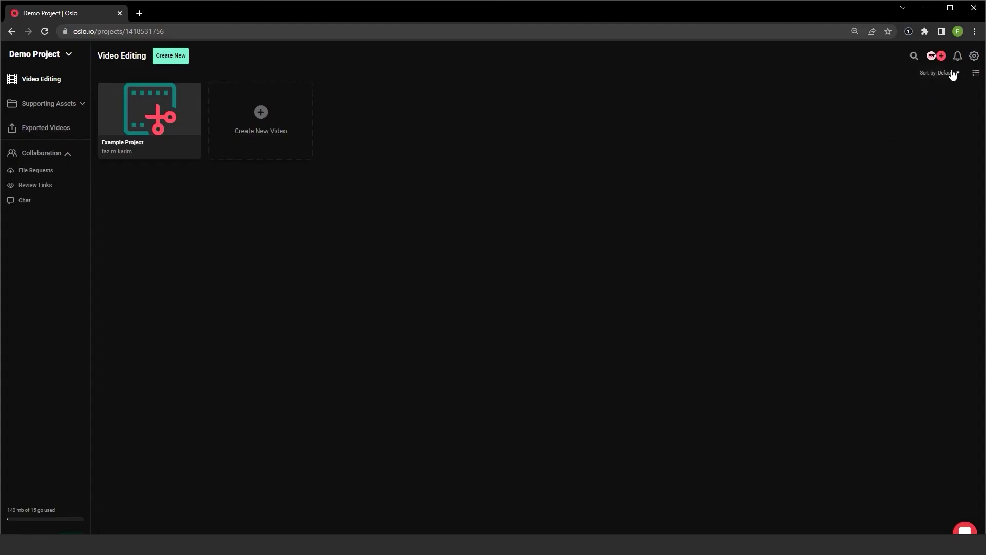
left_click(974, 55)
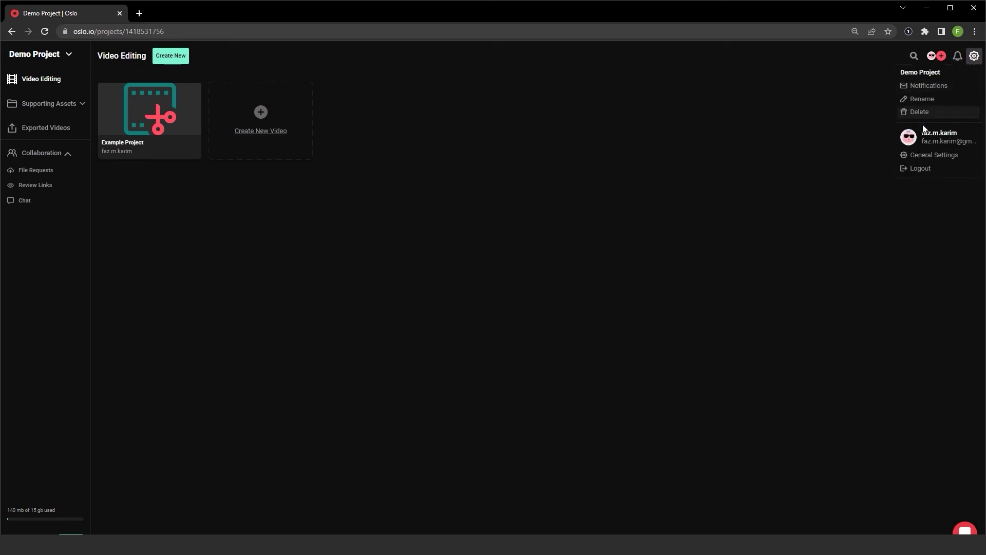
left_click(903, 157)
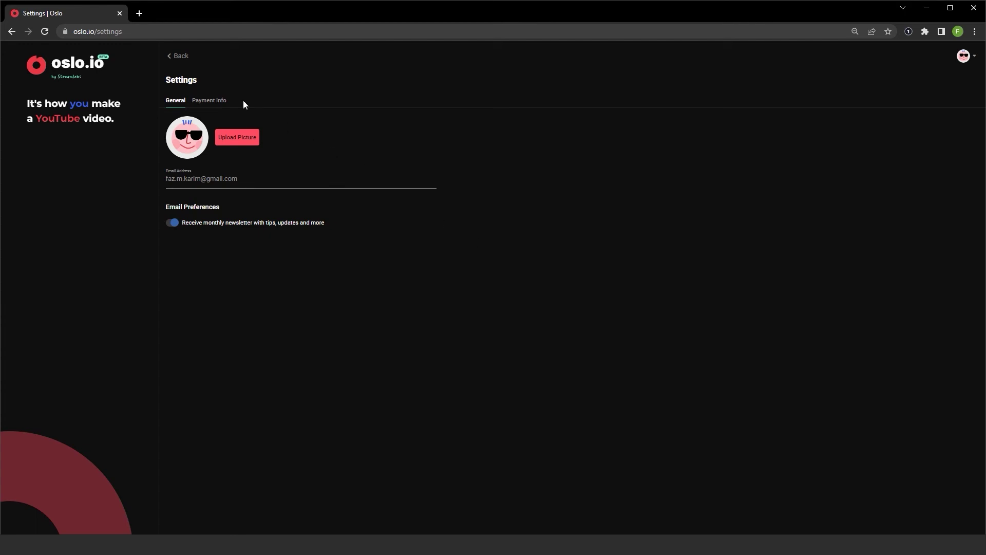
Return to Demo Project videos and reopen Example Project in the editor
left_click(178, 57)
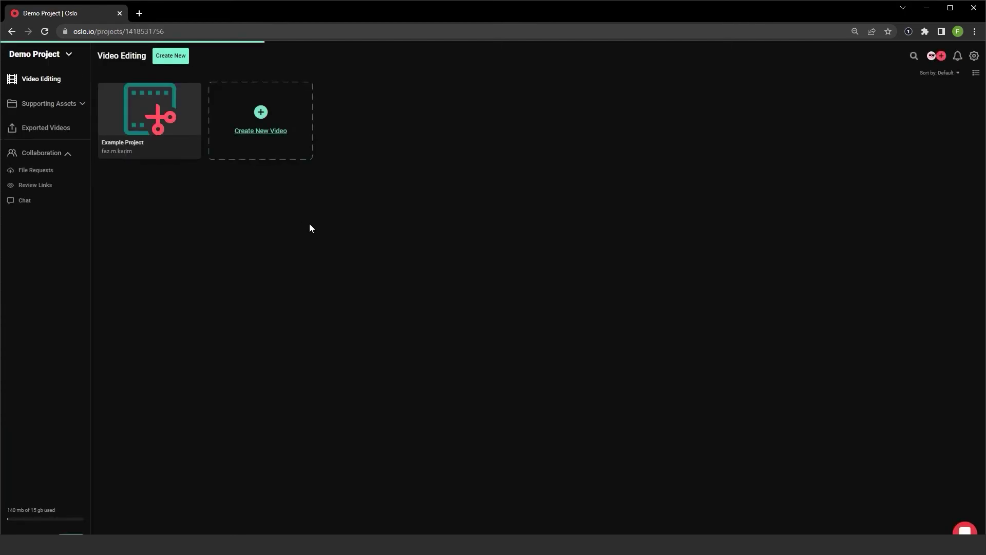
left_click(149, 116)
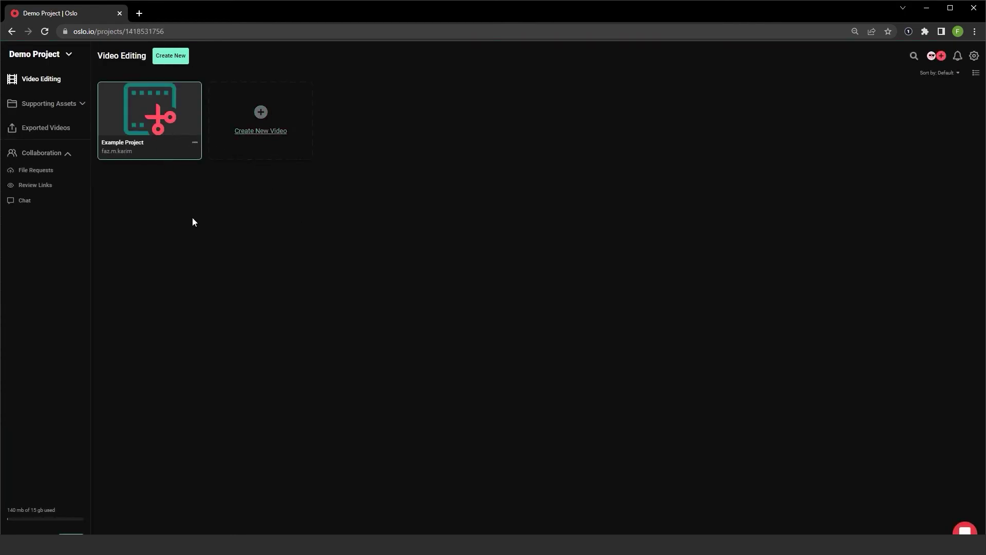
double_click(136, 152)
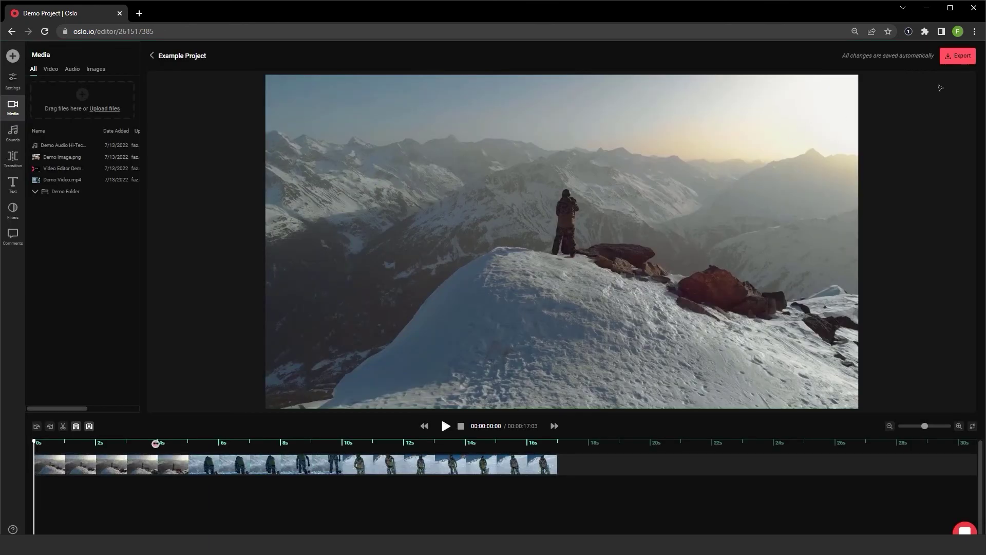
After checking export settings, try Black and White, Dull and Amber filters on the video clip
left_click(960, 57)
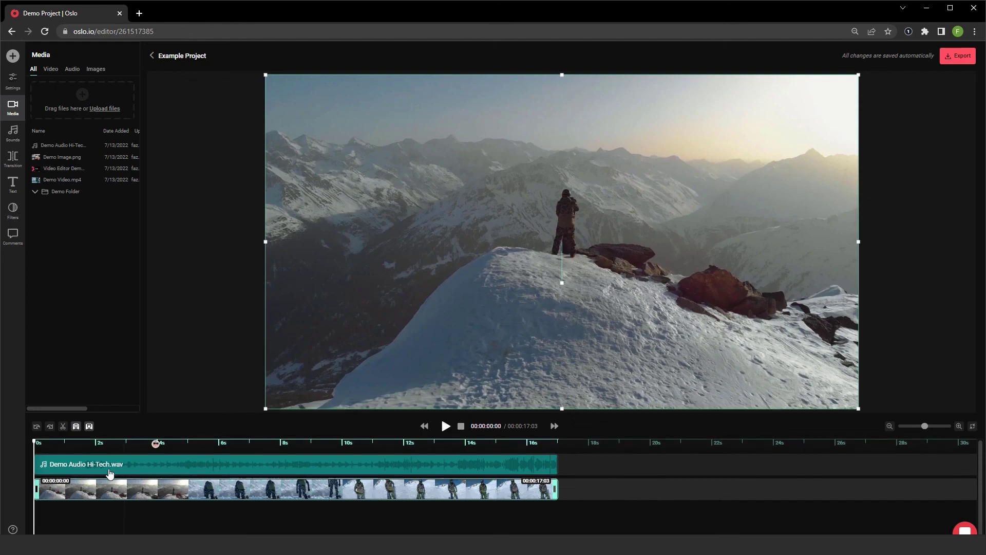
left_click(94, 495)
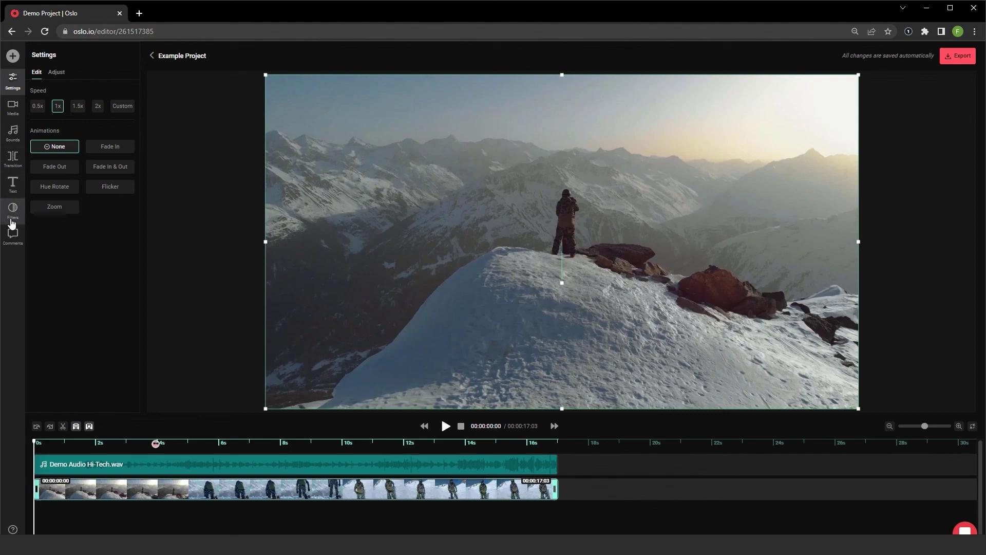
left_click(12, 216)
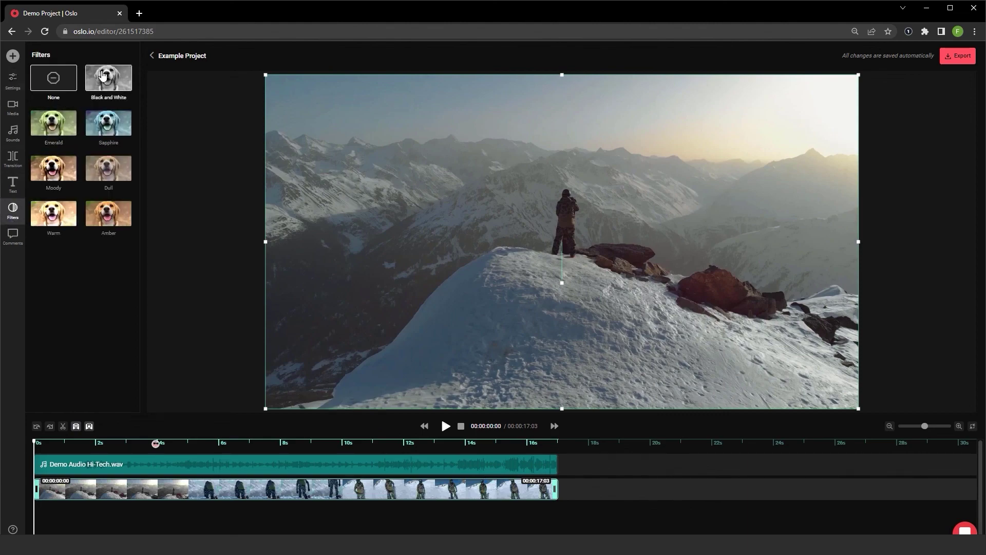
left_click(102, 75)
left_click(104, 87)
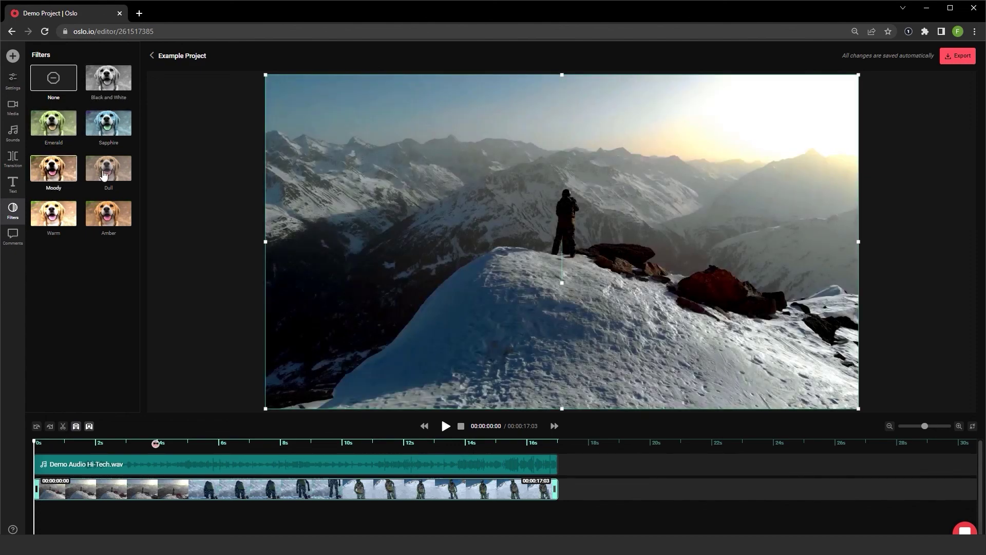
left_click(108, 171)
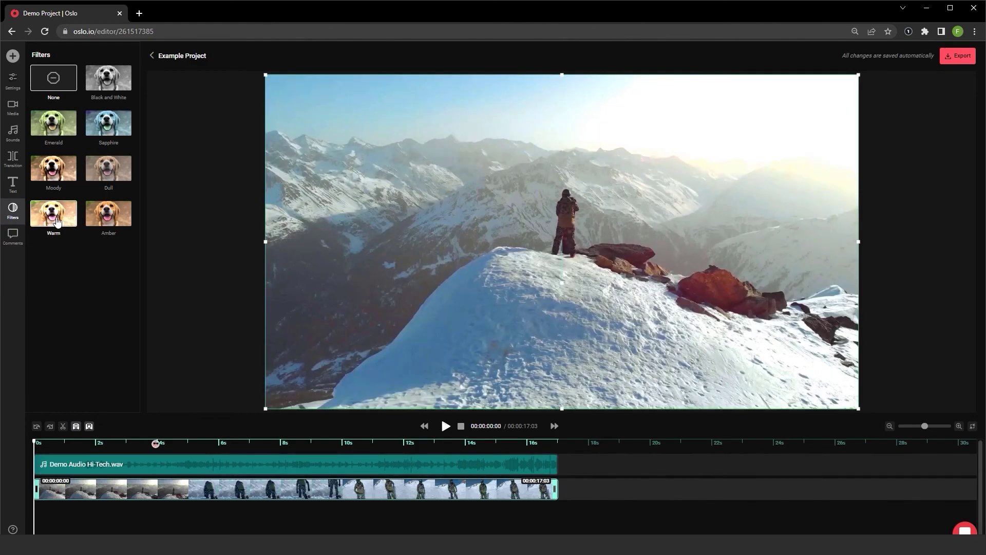
left_click(108, 213)
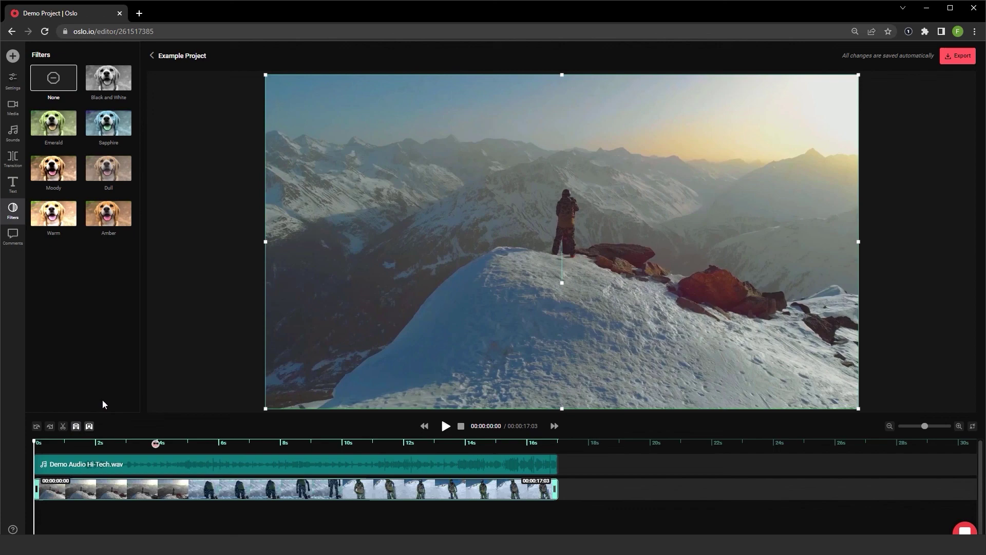
left_click(148, 465)
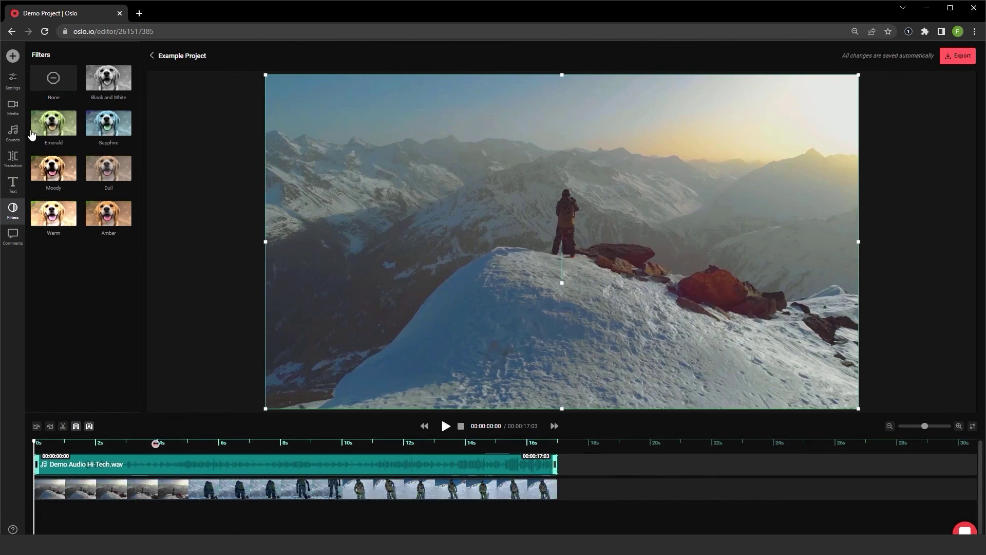
Set the audio to 2x speed with a fade, and trim the video to 00:00:08:51 to match
left_click(25, 84)
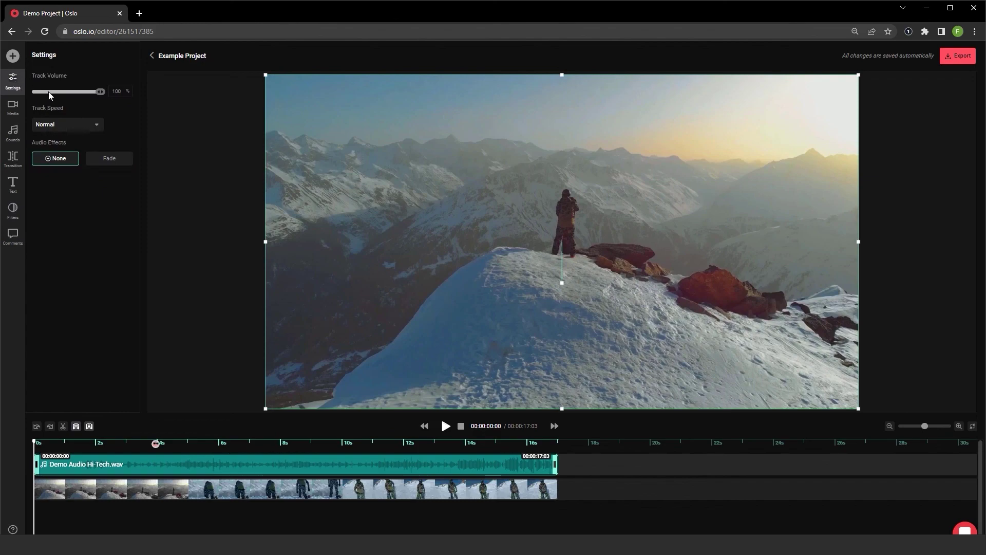
left_click(73, 126)
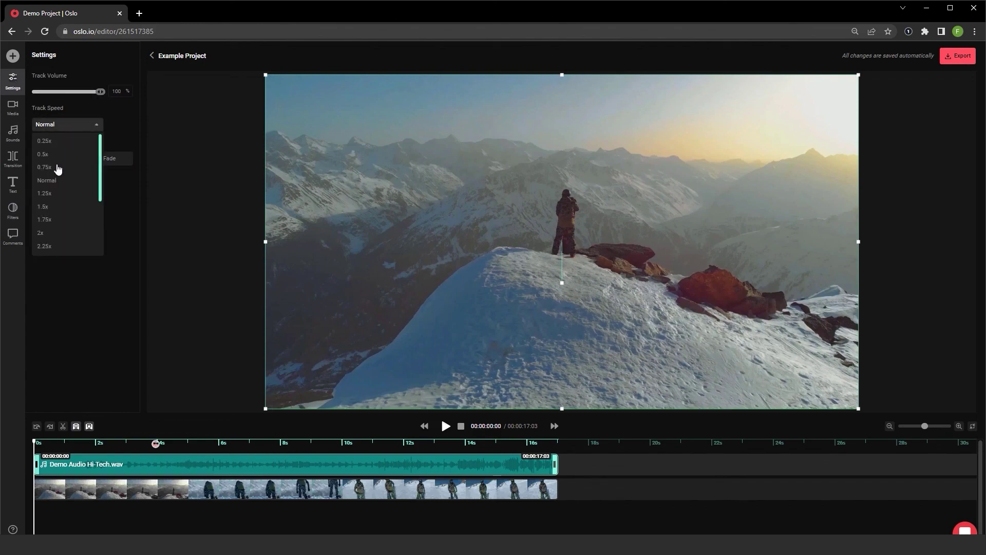
left_click(39, 233)
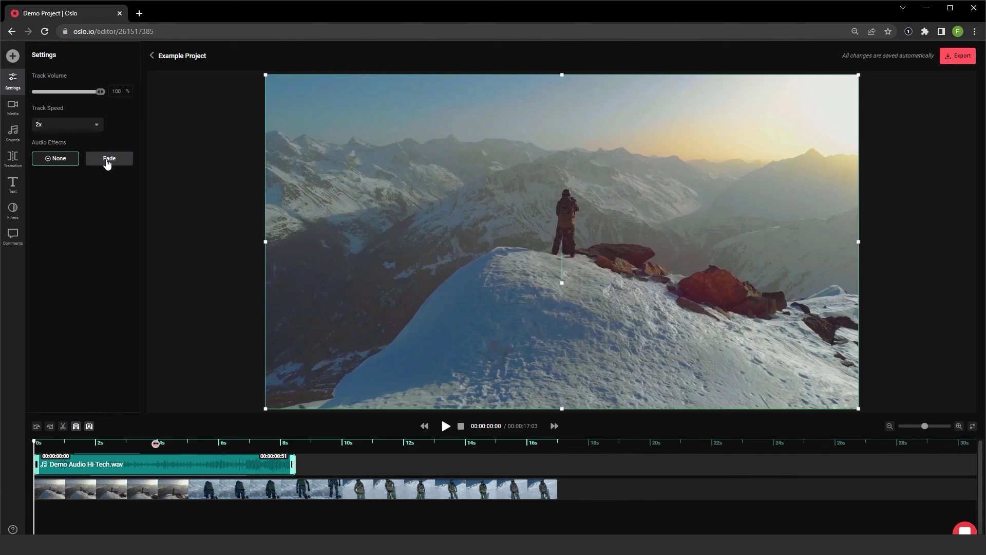
left_click(107, 162)
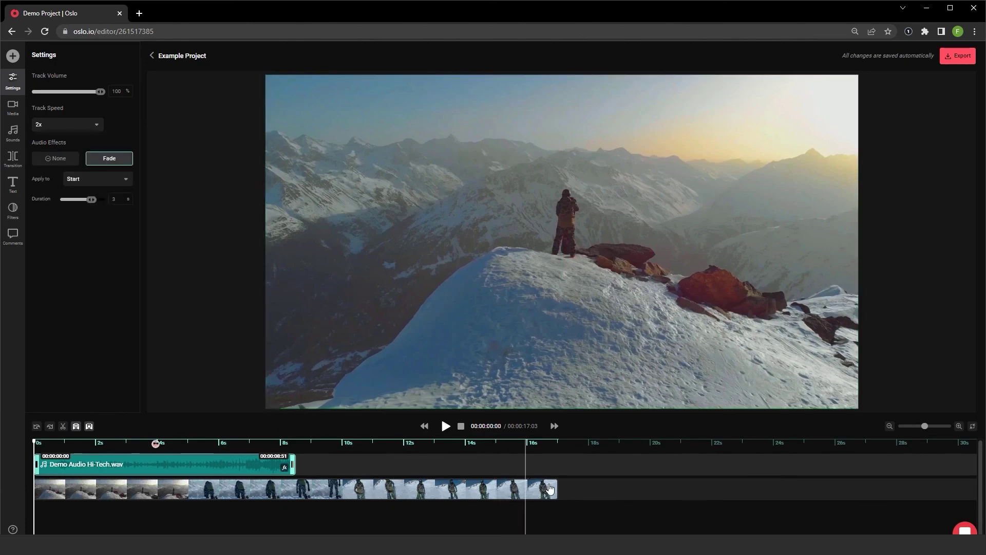
left_click(550, 489)
left_click_drag(550, 489, 290, 487)
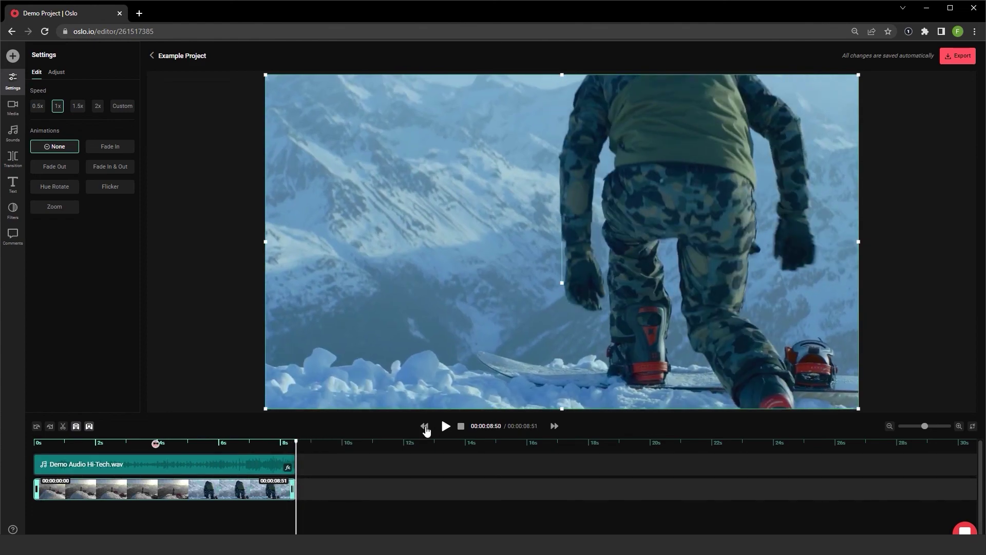
left_click(425, 428)
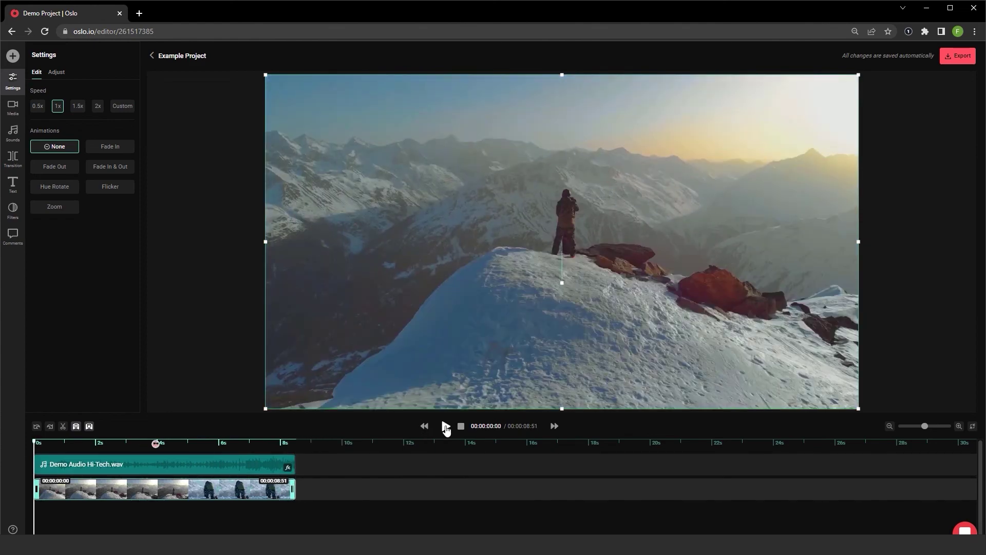
left_click(446, 426)
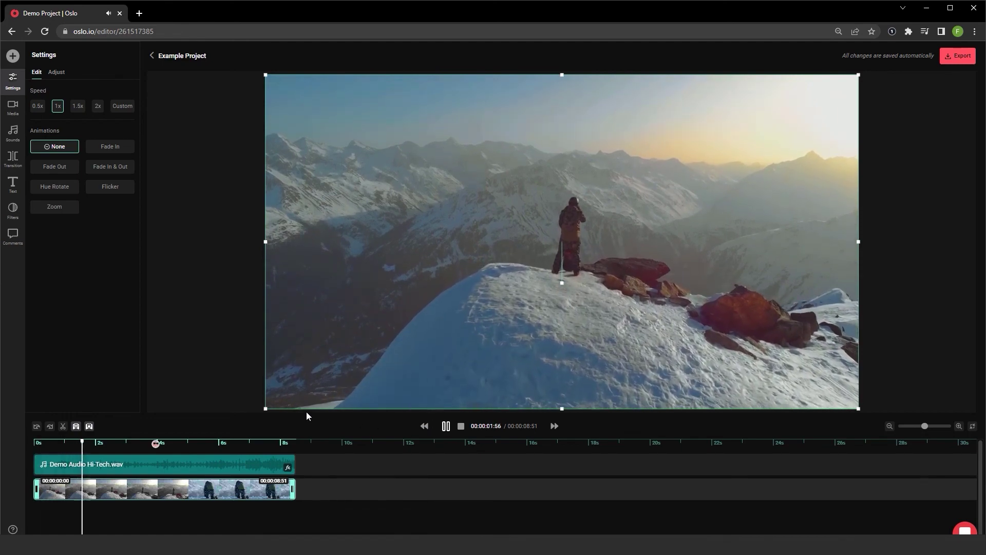